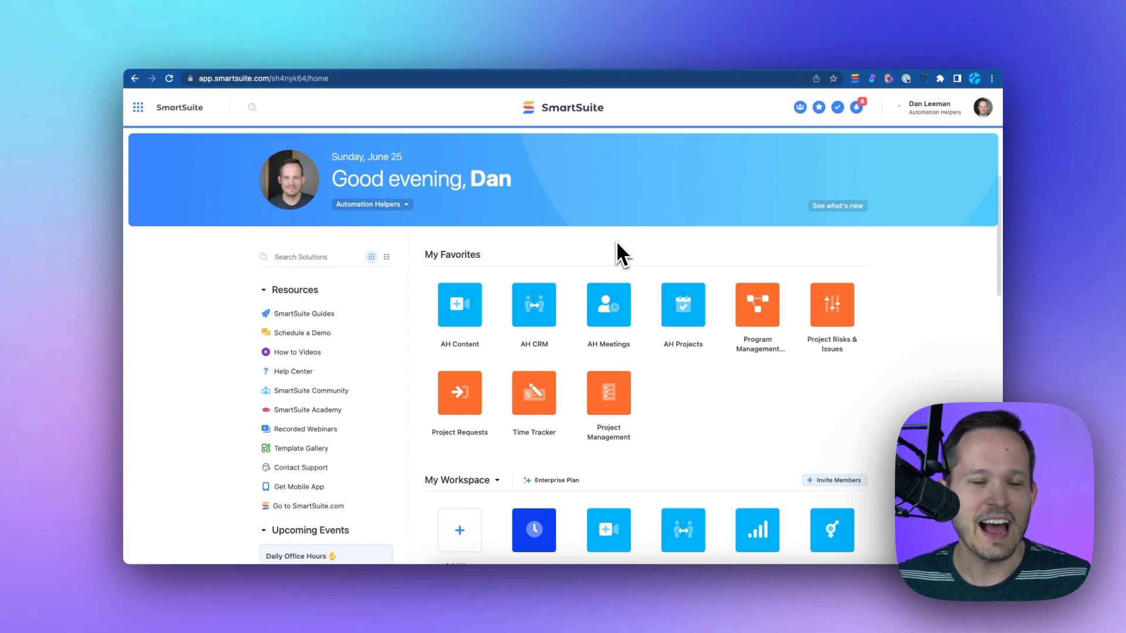
# Step: Scroll down to My Workspace and bring up the Add New Solution choices
pyautogui.scroll(-3, 607, 246)
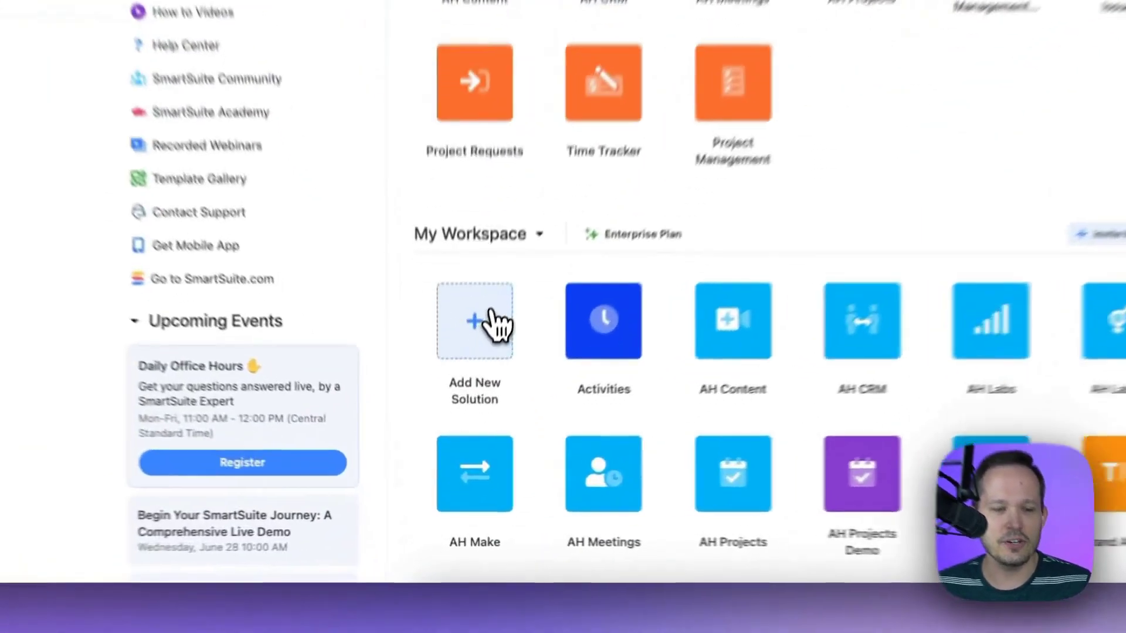
pyautogui.click(471, 414)
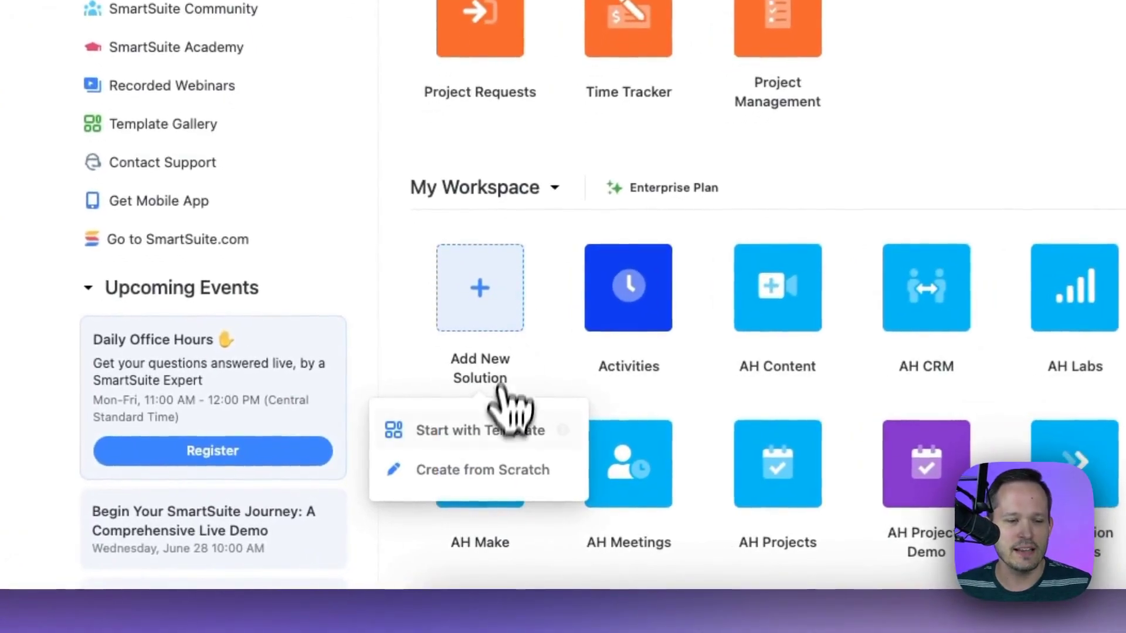
# Step: Start a solution from a template and browse the Project Management category's templates
pyautogui.click(491, 430)
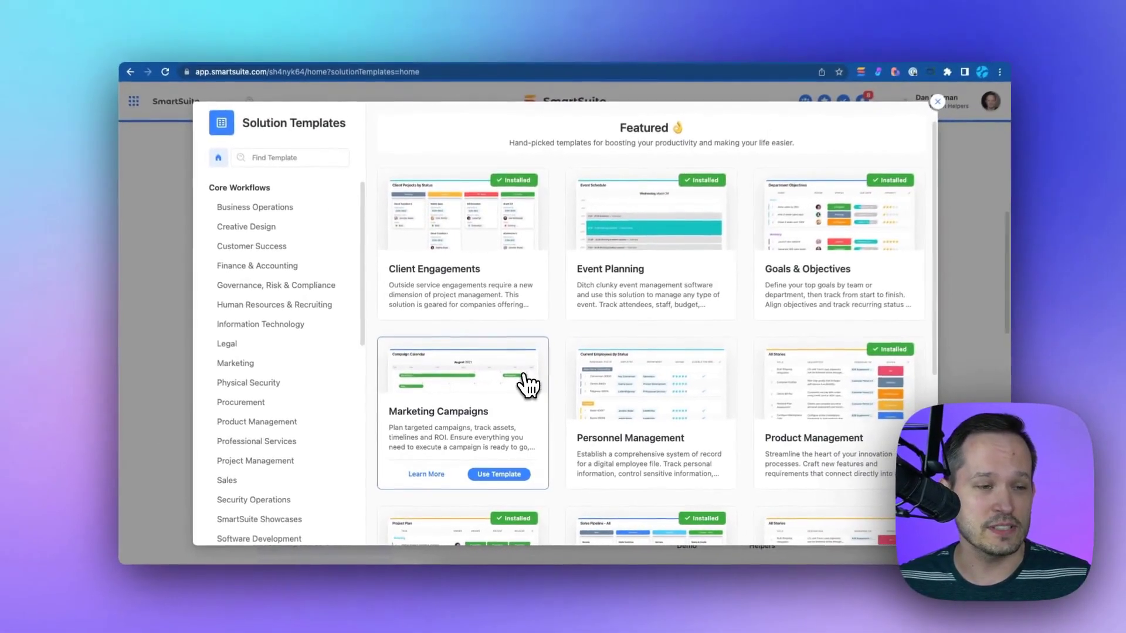
pyautogui.scroll(-1, 293, 375)
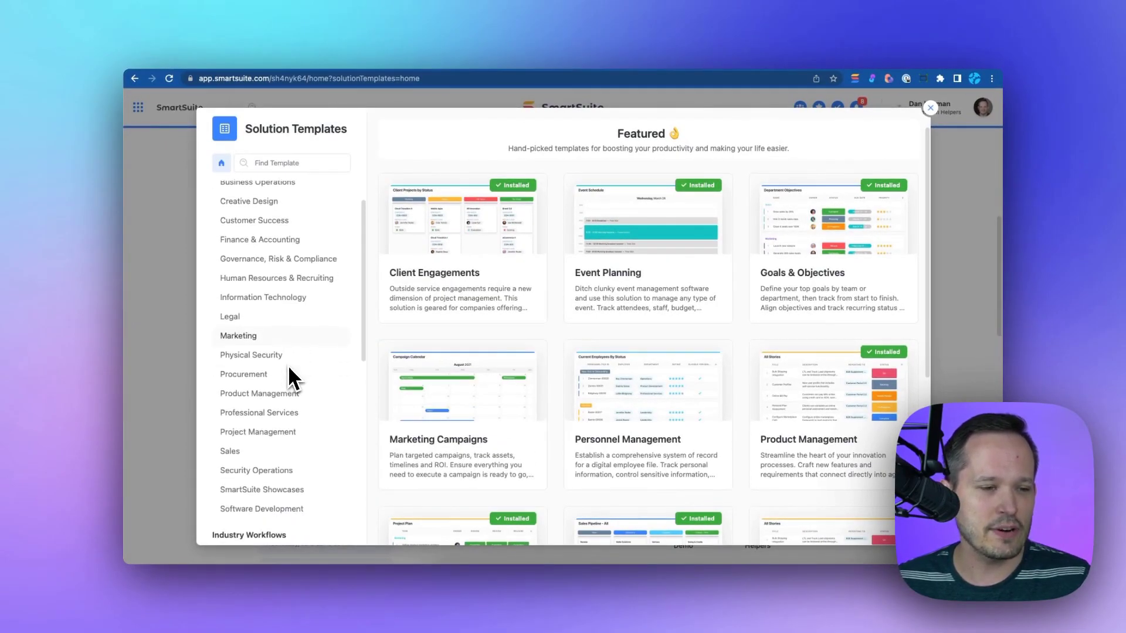
pyautogui.click(273, 430)
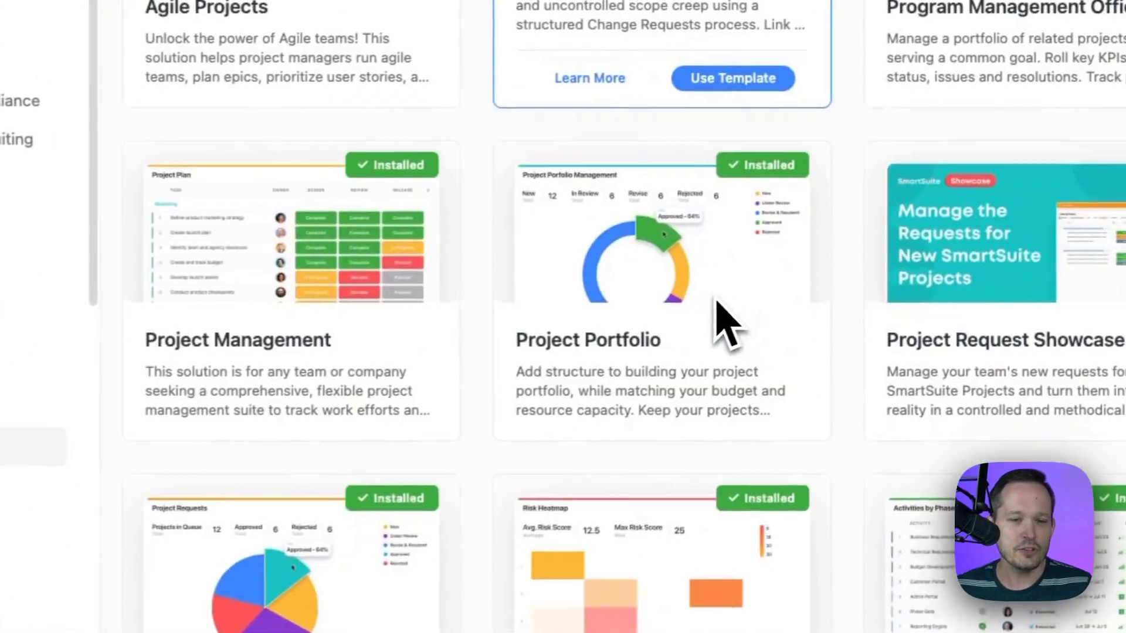
pyautogui.moveTo(1059, 519)
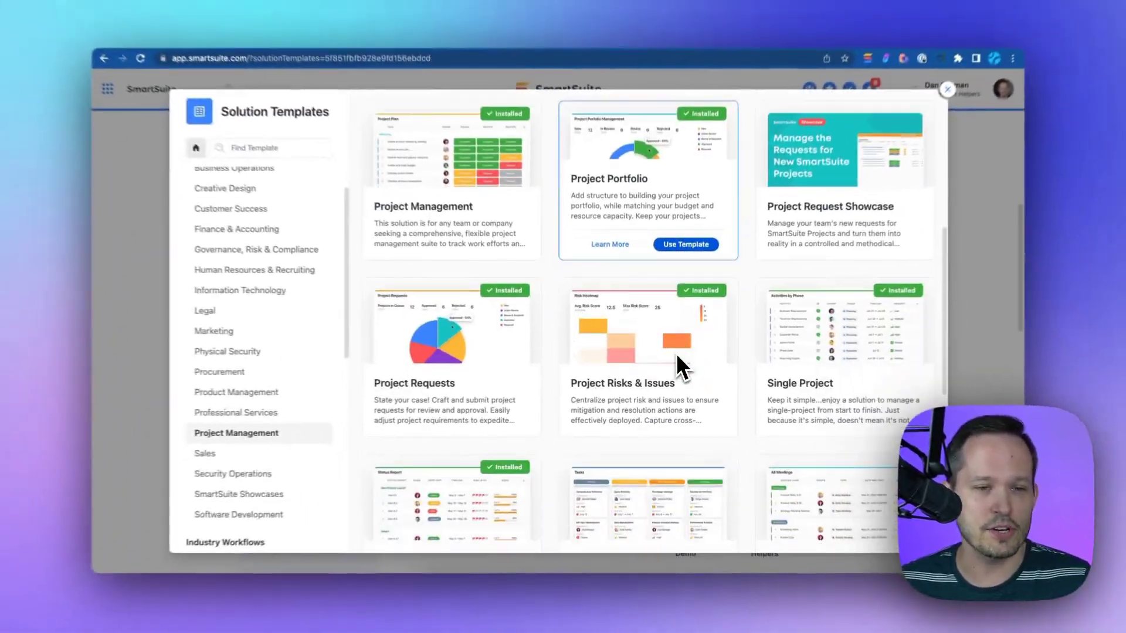
pyautogui.scroll(-5, 674, 356)
pyautogui.scroll(5, 674, 357)
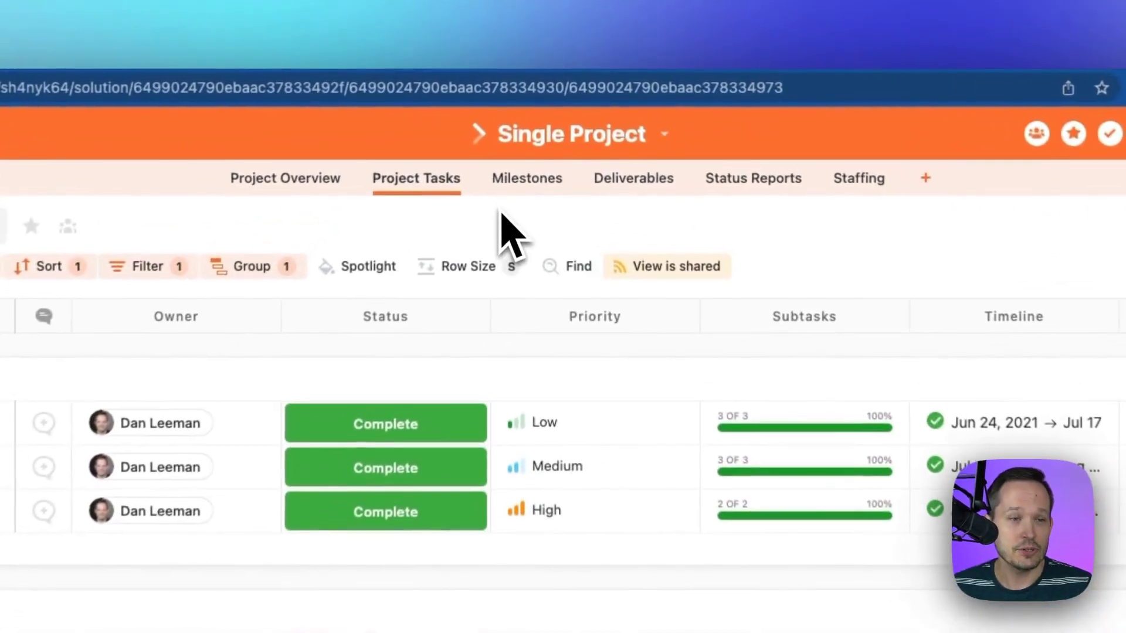
# Step: Look through the Single Project's Milestones, Deliverables, Status Reports and Staffing tables
pyautogui.moveTo(381, 422)
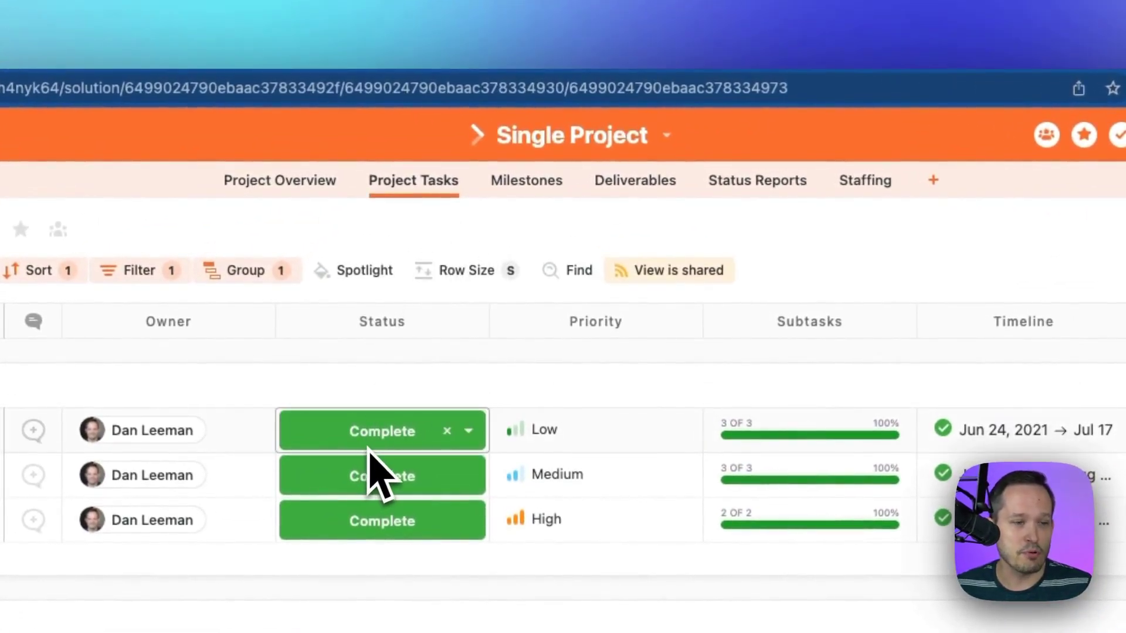
pyautogui.click(538, 186)
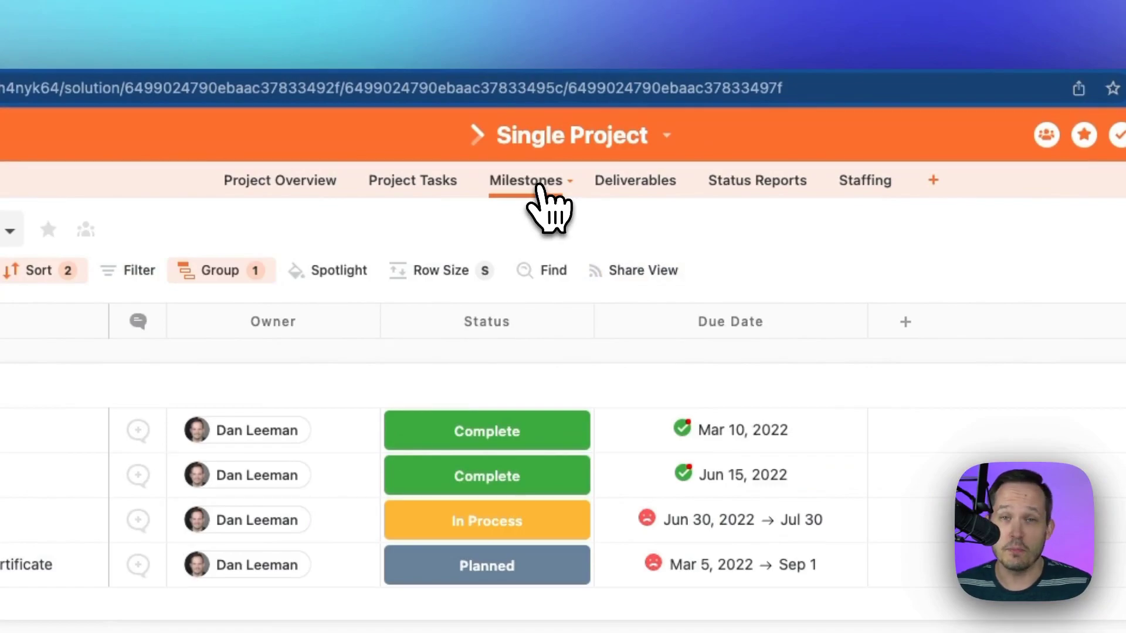
pyautogui.click(610, 184)
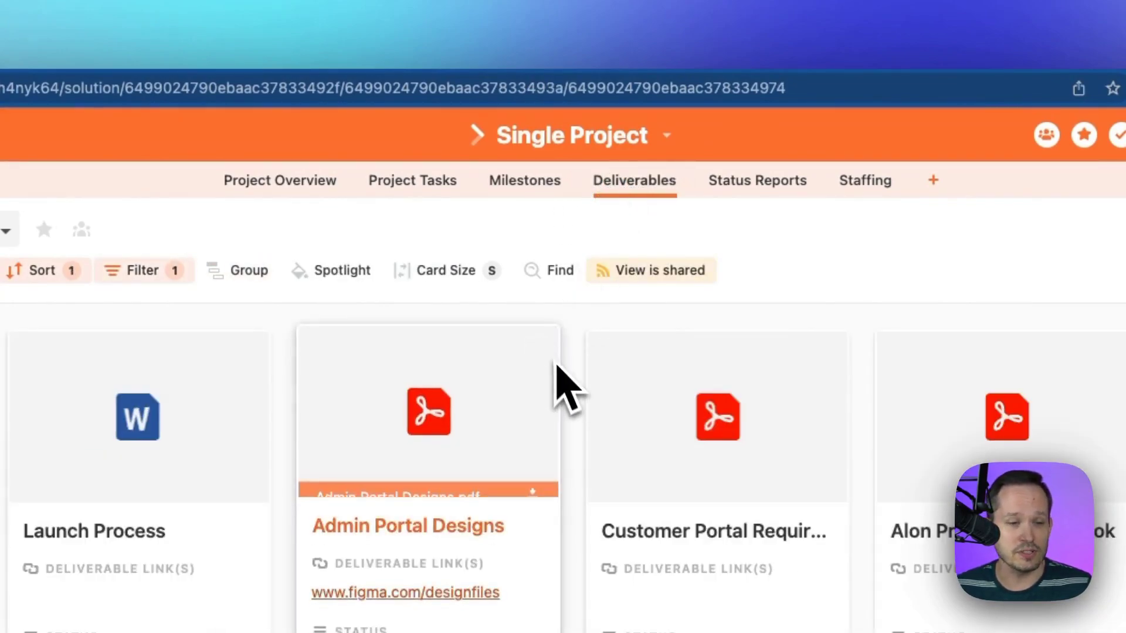
pyautogui.click(740, 194)
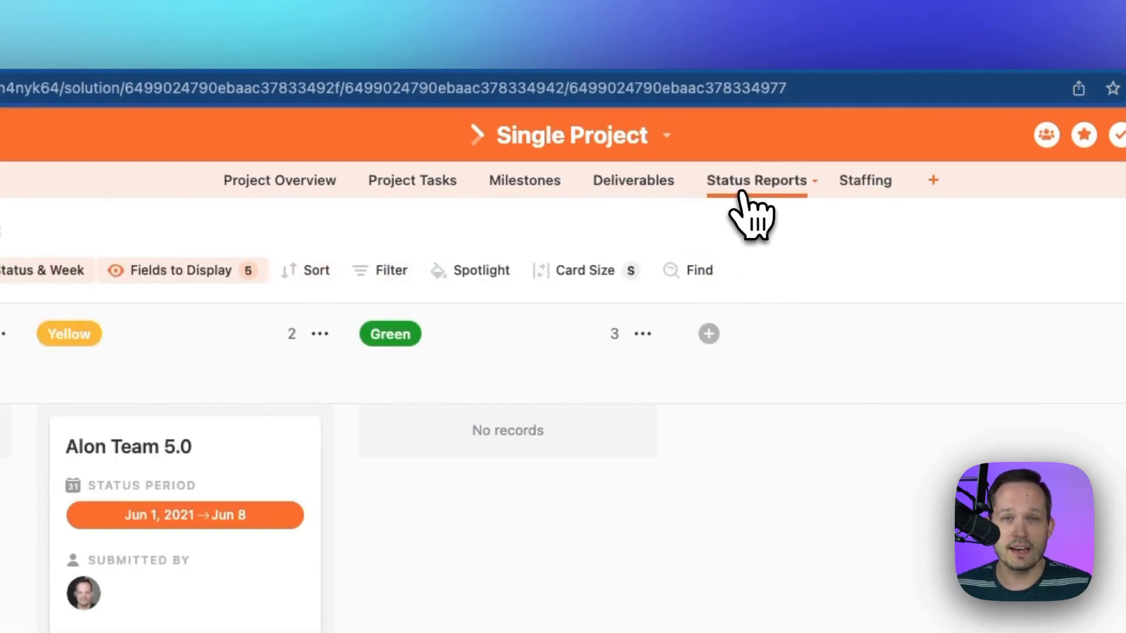
pyautogui.click(867, 185)
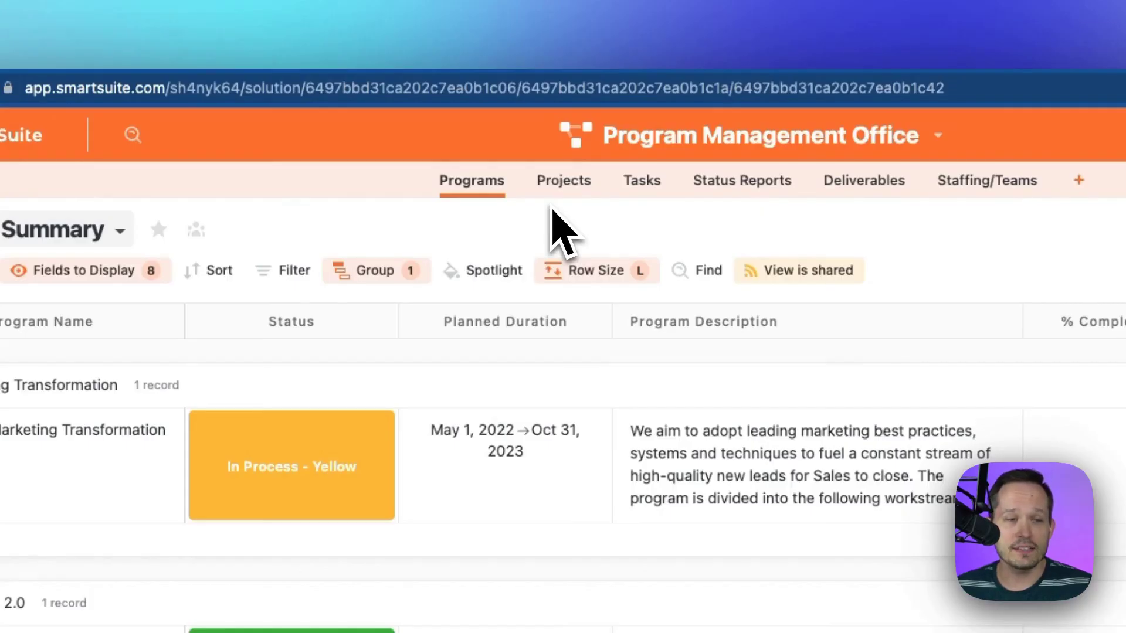
# Step: Show the Program Management Office's Projects table grouped by program
pyautogui.click(562, 192)
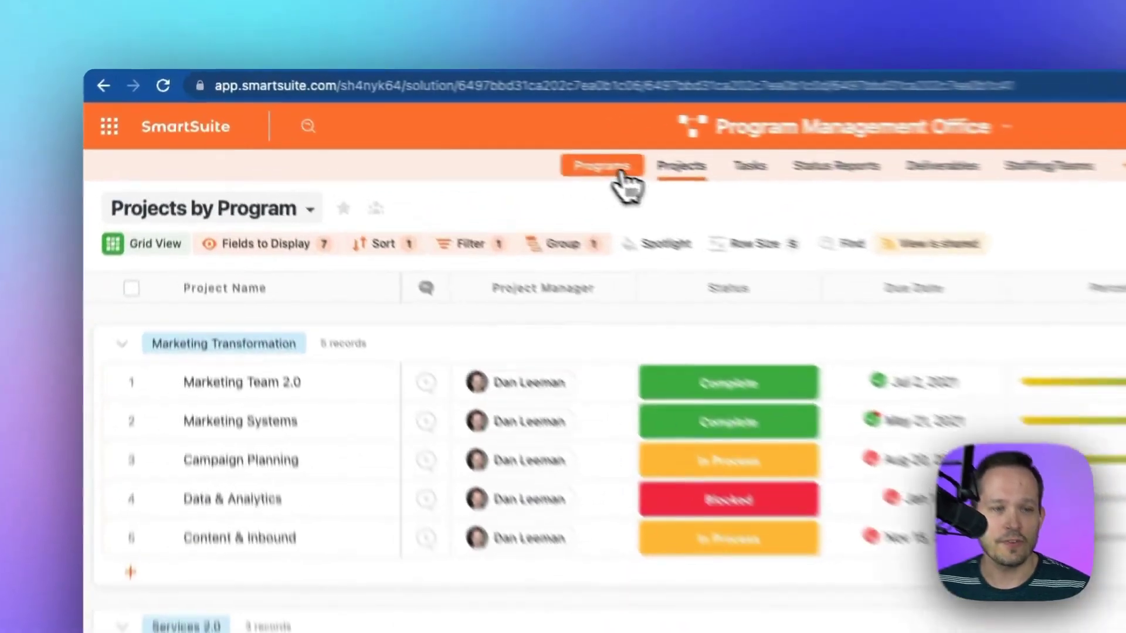
# Step: Switch the Programs table to the PMO Dashboard view
pyautogui.click(422, 124)
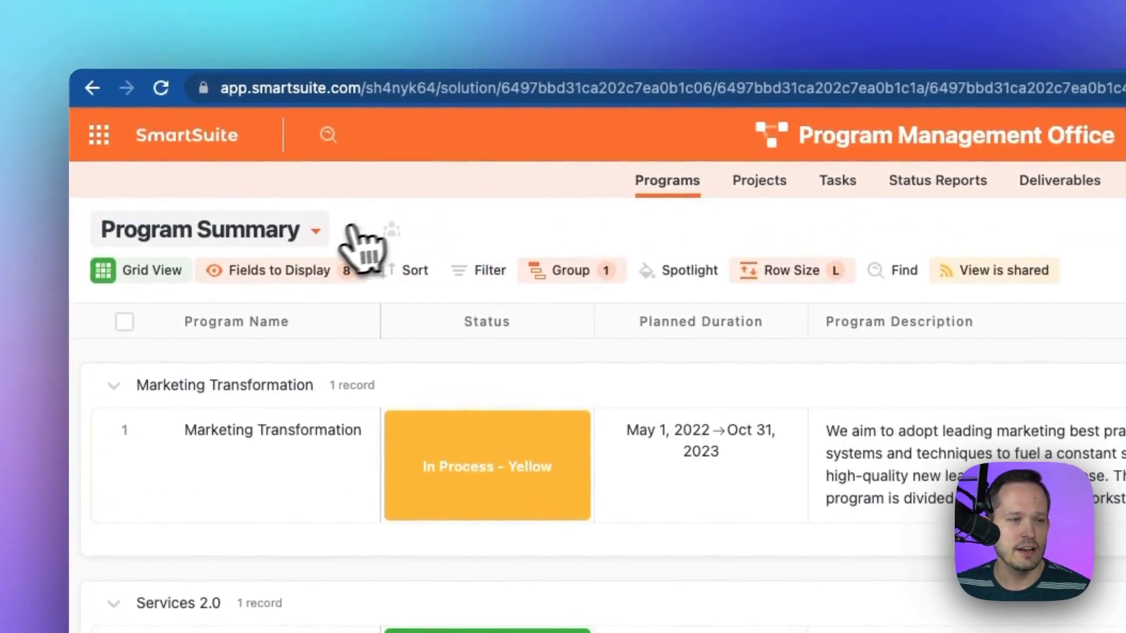
pyautogui.click(316, 231)
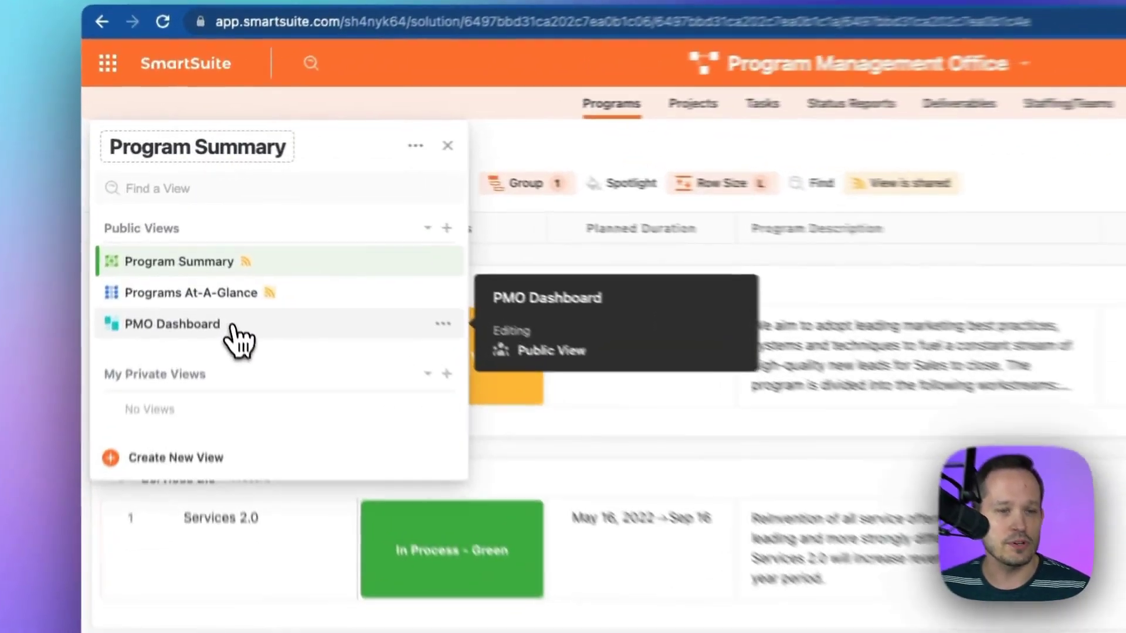
pyautogui.click(210, 252)
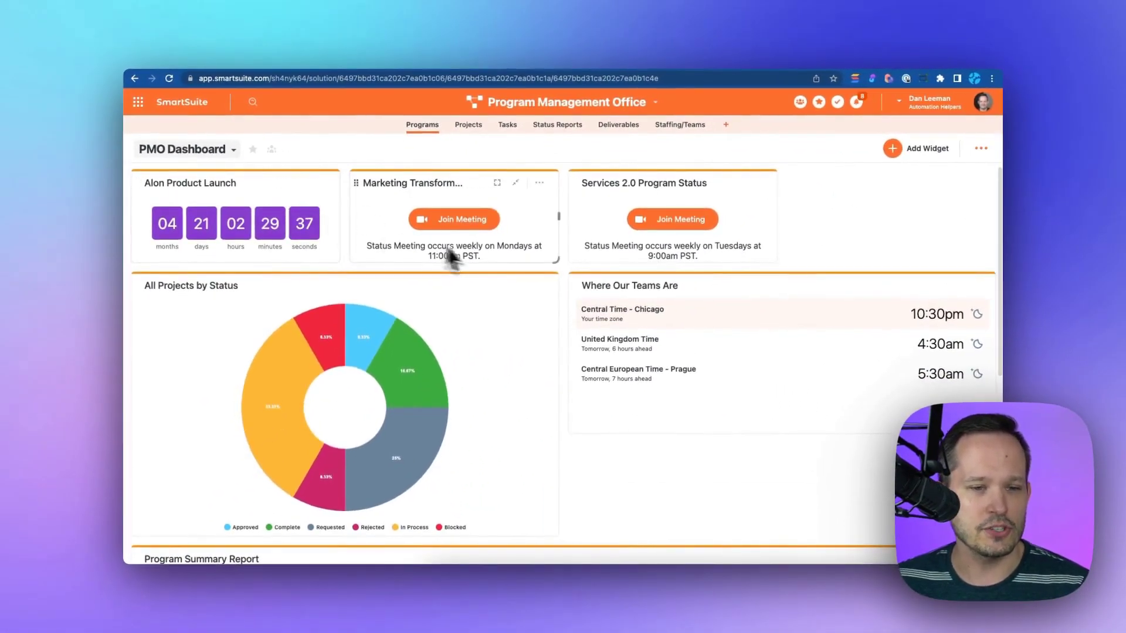
# Step: List the Requested-status projects and open the Cloud Provider Transition record
pyautogui.scroll(-6, 483, 258)
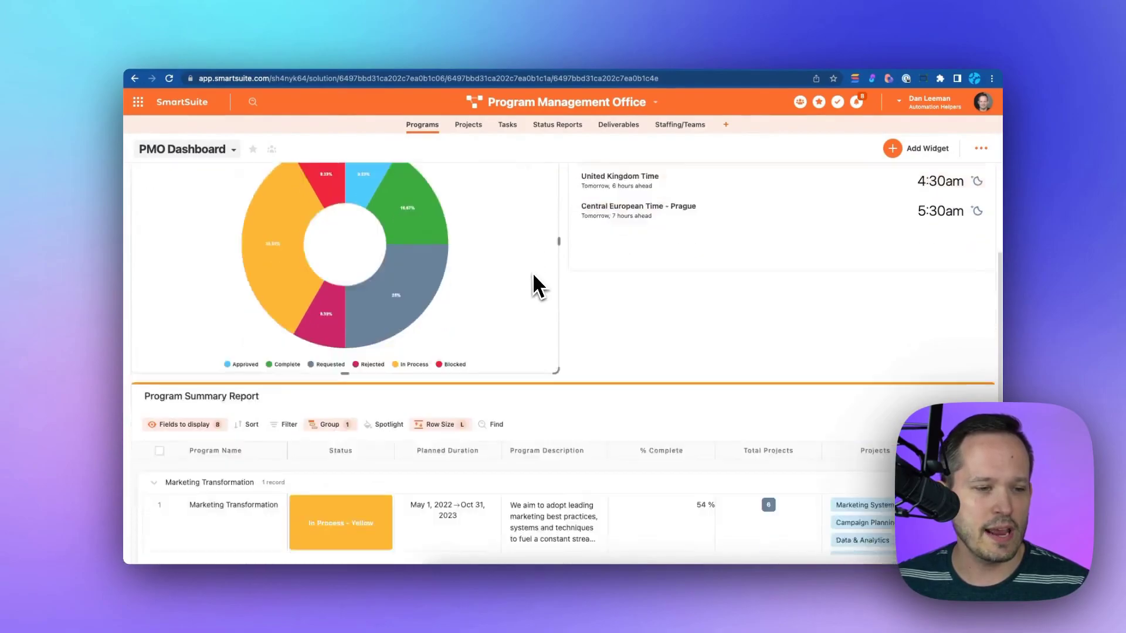
pyautogui.scroll(-5, 535, 284)
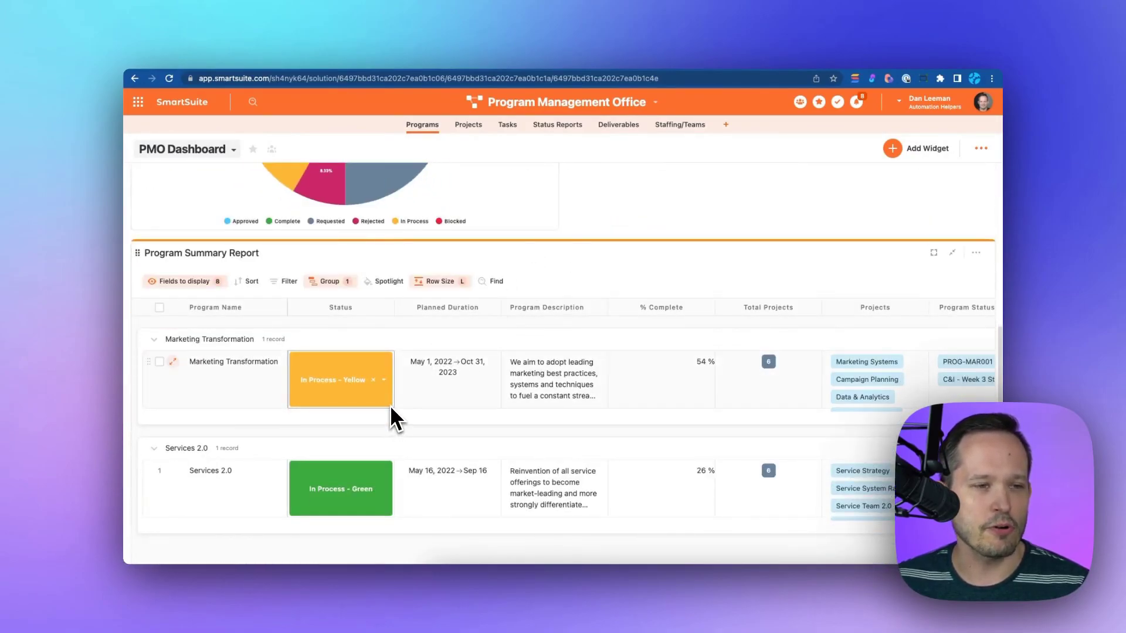
pyautogui.scroll(11, 389, 406)
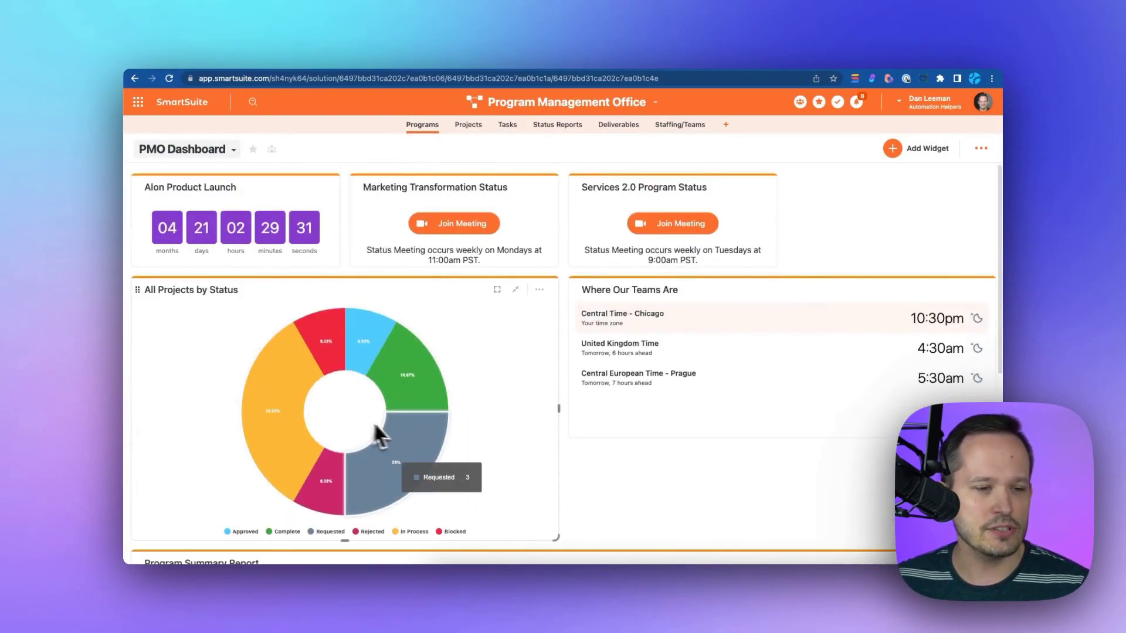
pyautogui.click(403, 438)
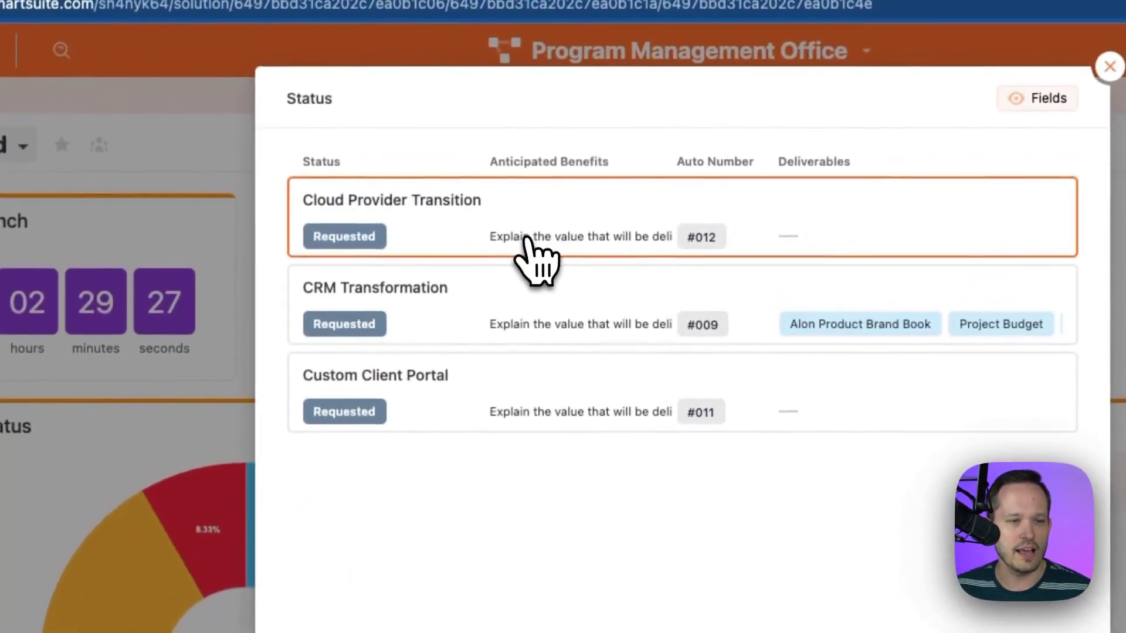
pyautogui.click(574, 62)
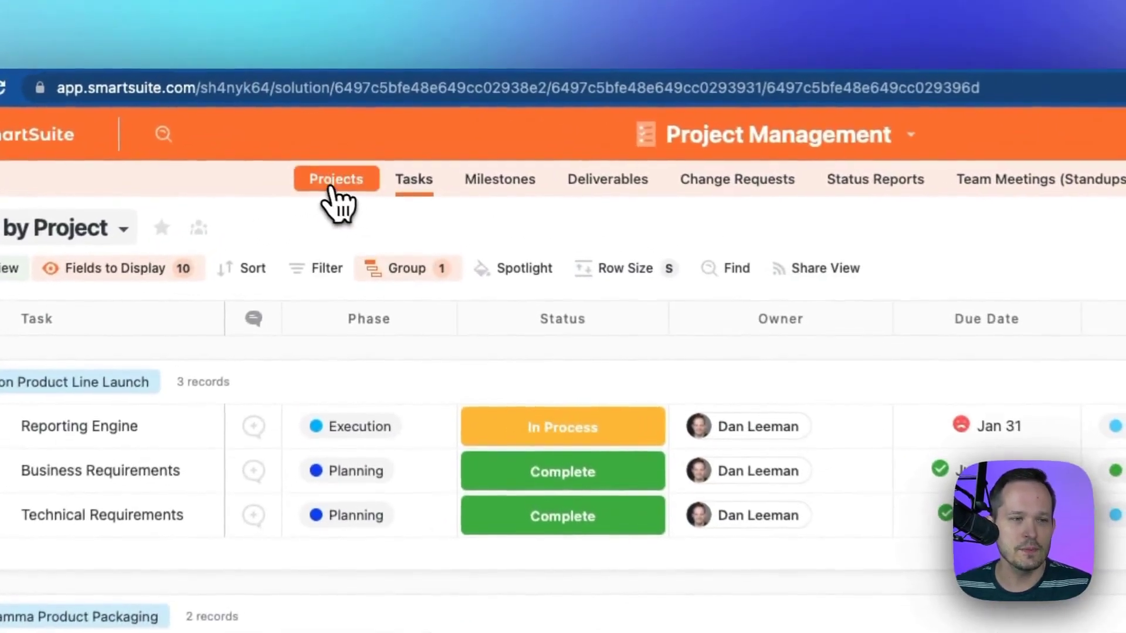
# Step: Browse the Project Management tables, from projects by stage through change requests, then Team Meetings (Standups)
pyautogui.click(333, 127)
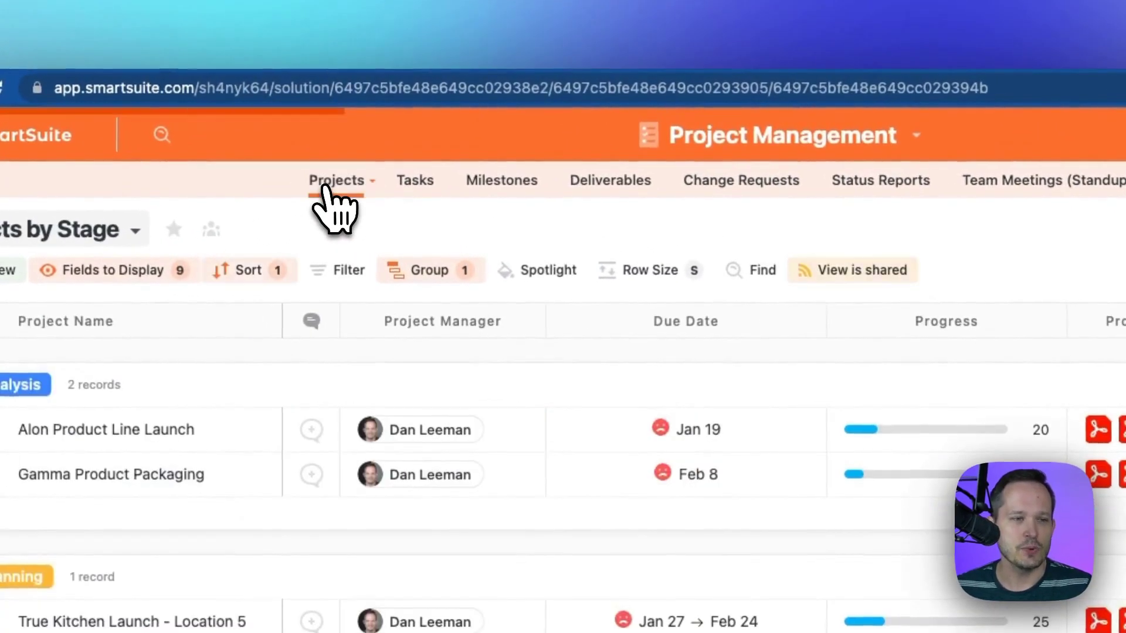
pyautogui.click(421, 182)
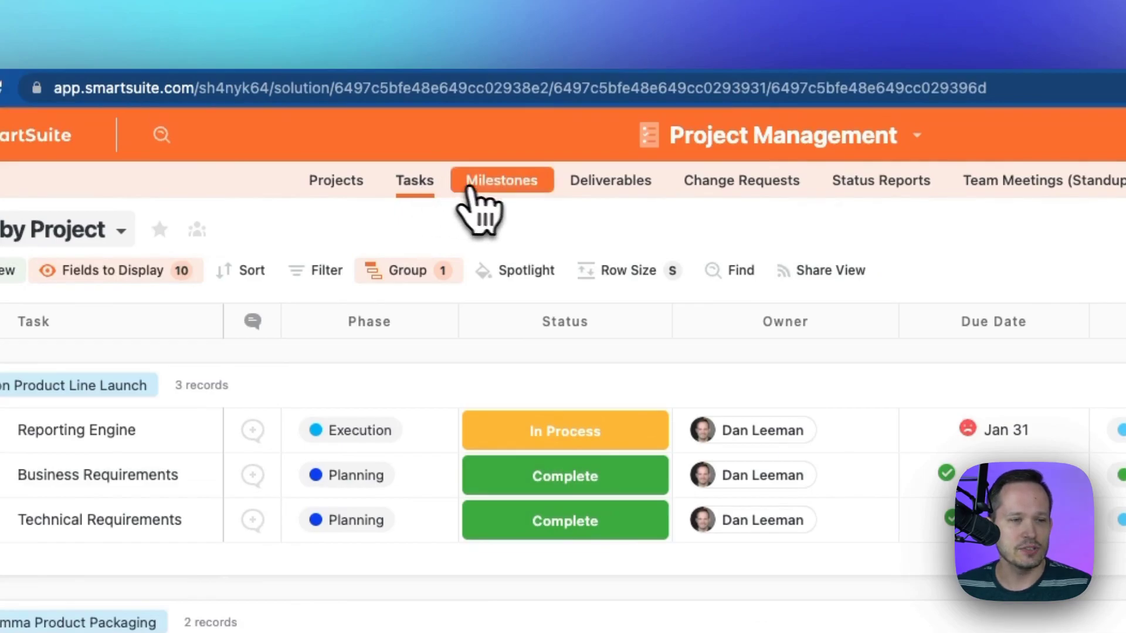
pyautogui.click(493, 187)
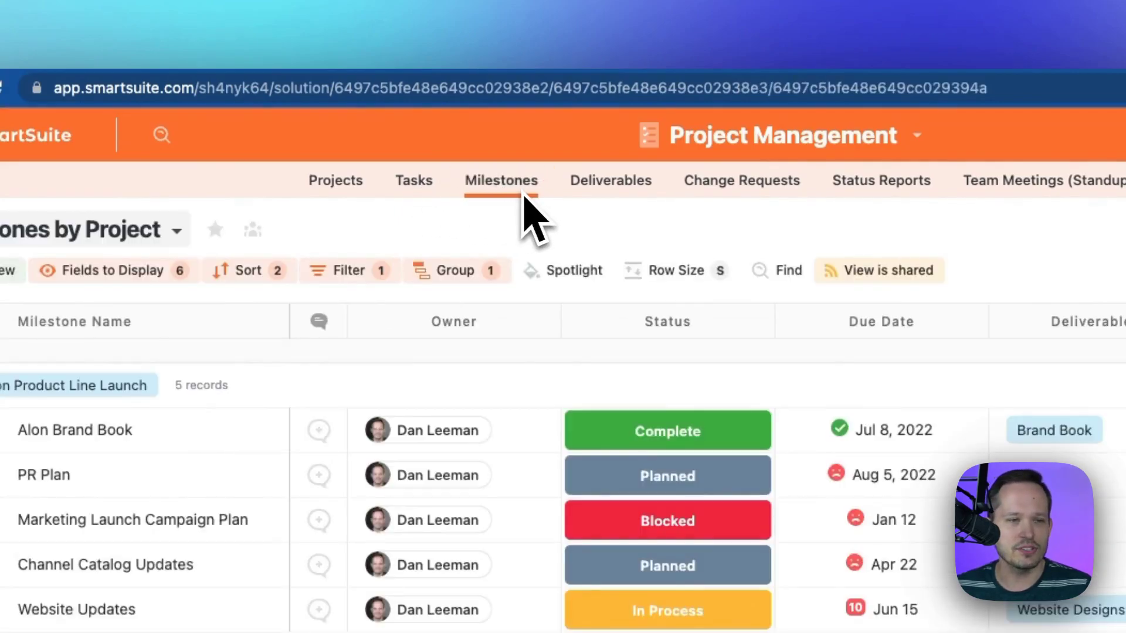
pyautogui.click(610, 186)
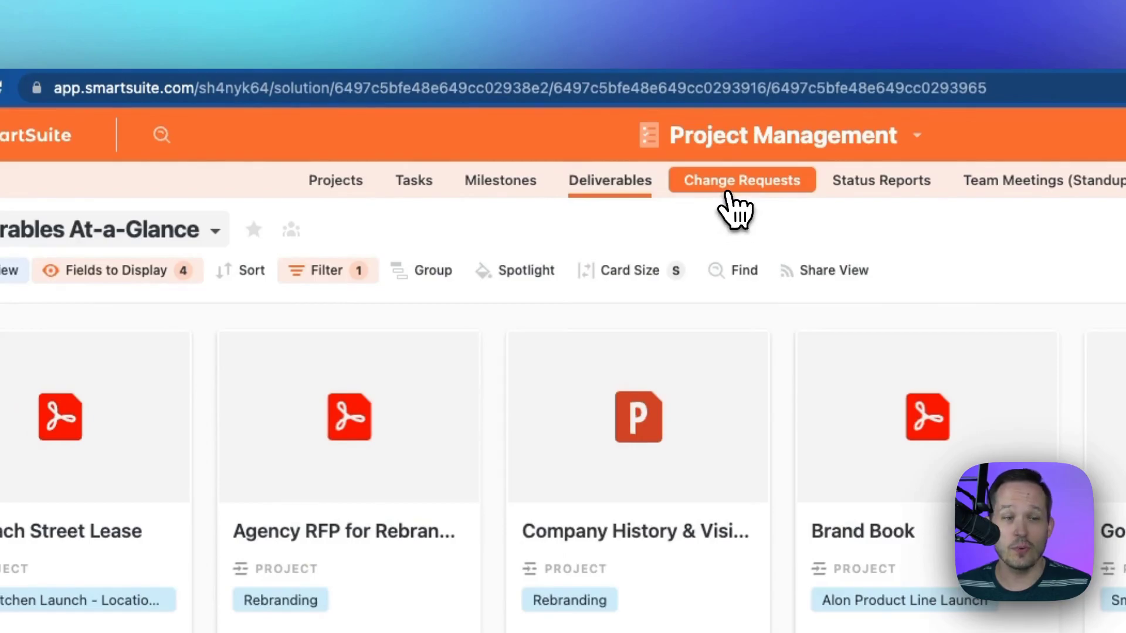
pyautogui.click(725, 194)
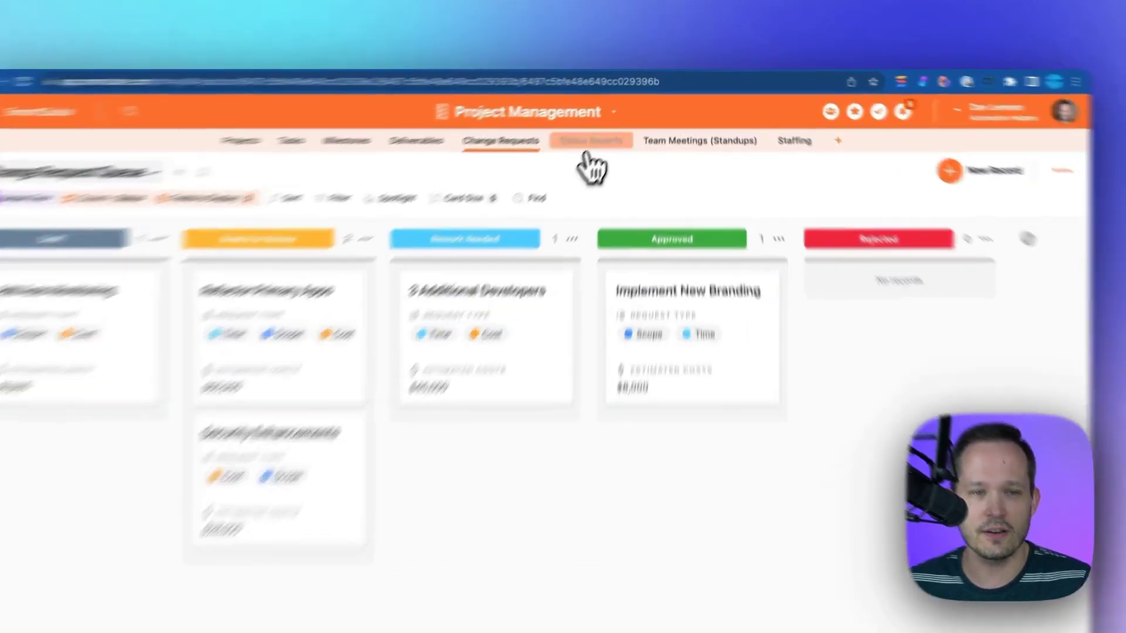
pyautogui.click(613, 125)
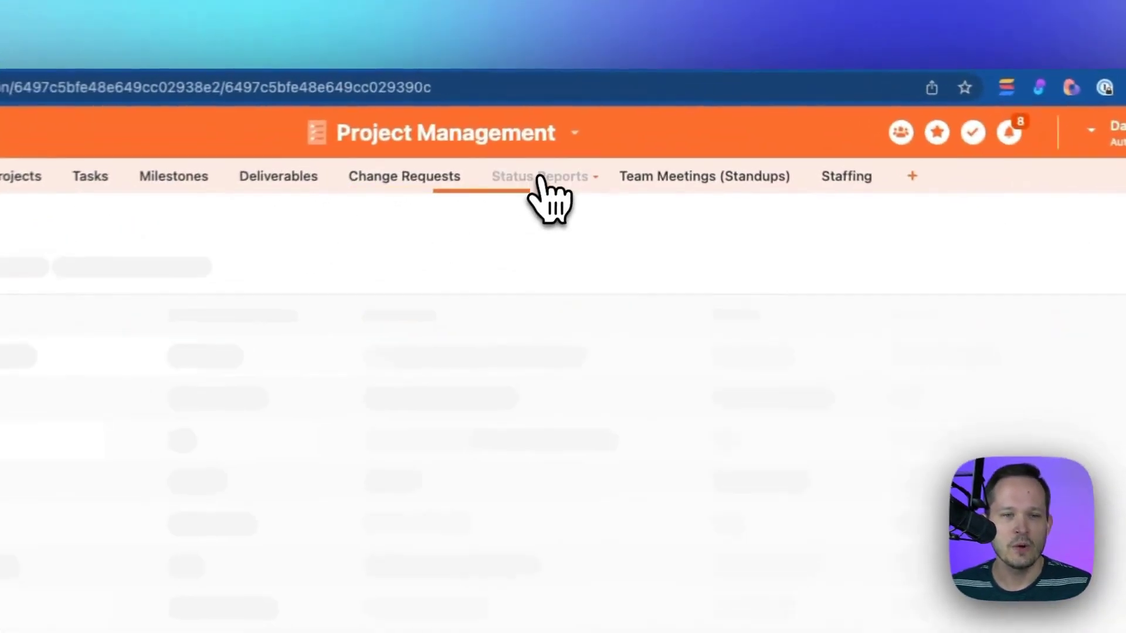
pyautogui.click(639, 183)
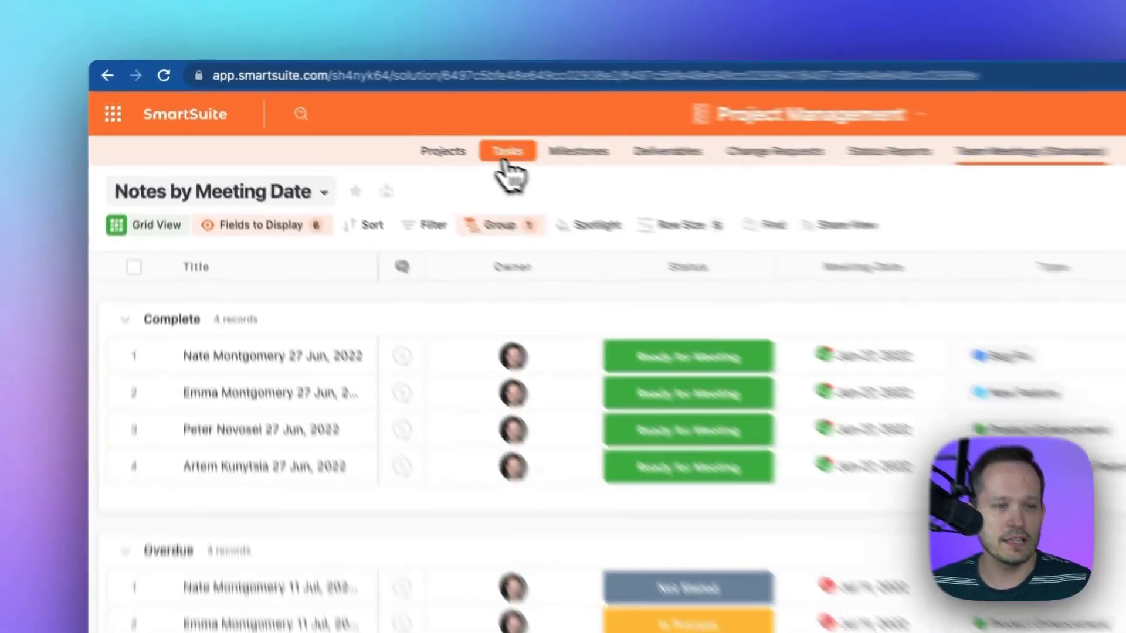
# Step: On the Tasks by Status board, move Launch into Ready for Review below Customer Portal
pyautogui.click(377, 126)
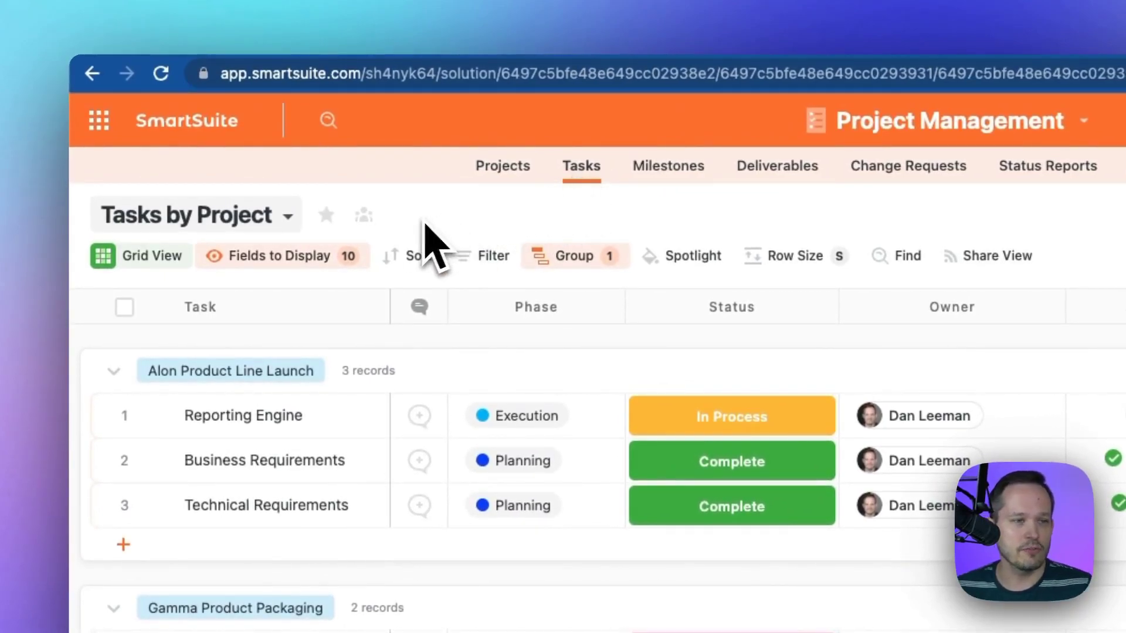
pyautogui.click(297, 232)
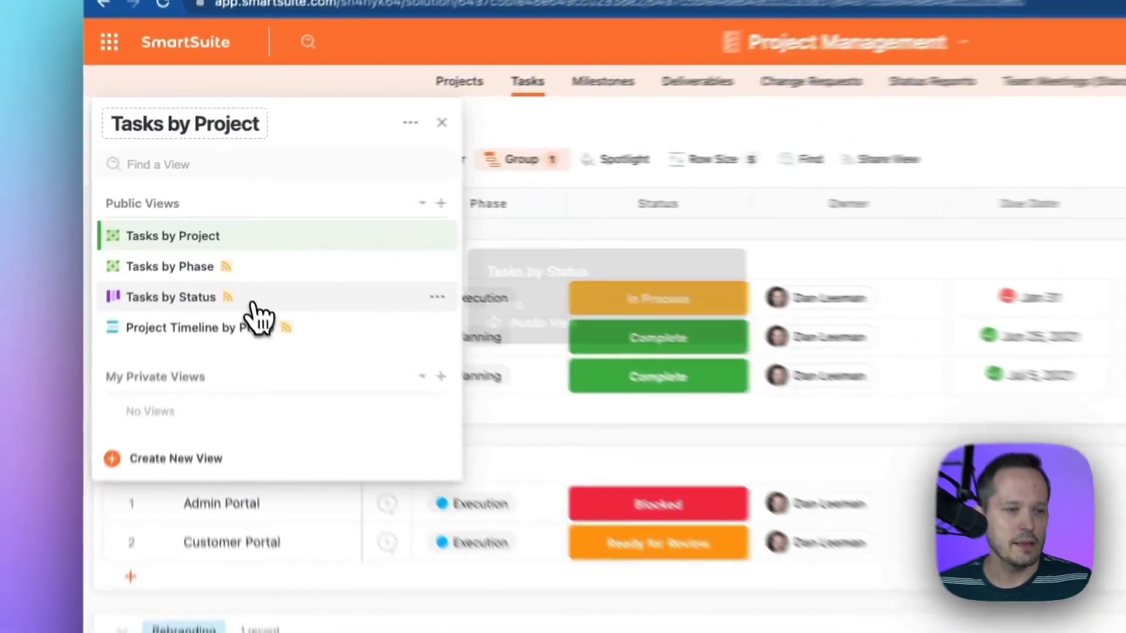
pyautogui.click(218, 249)
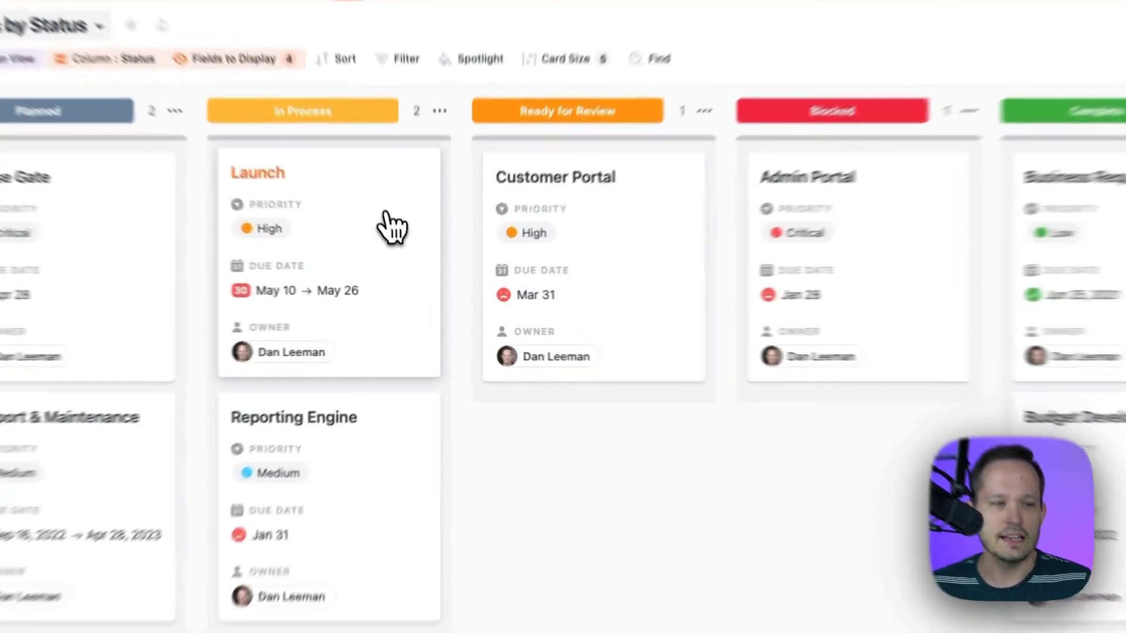
pyautogui.moveTo(411, 273); pyautogui.dragTo(575, 401)
pyautogui.moveTo(714, 449); pyautogui.dragTo(710, 458)
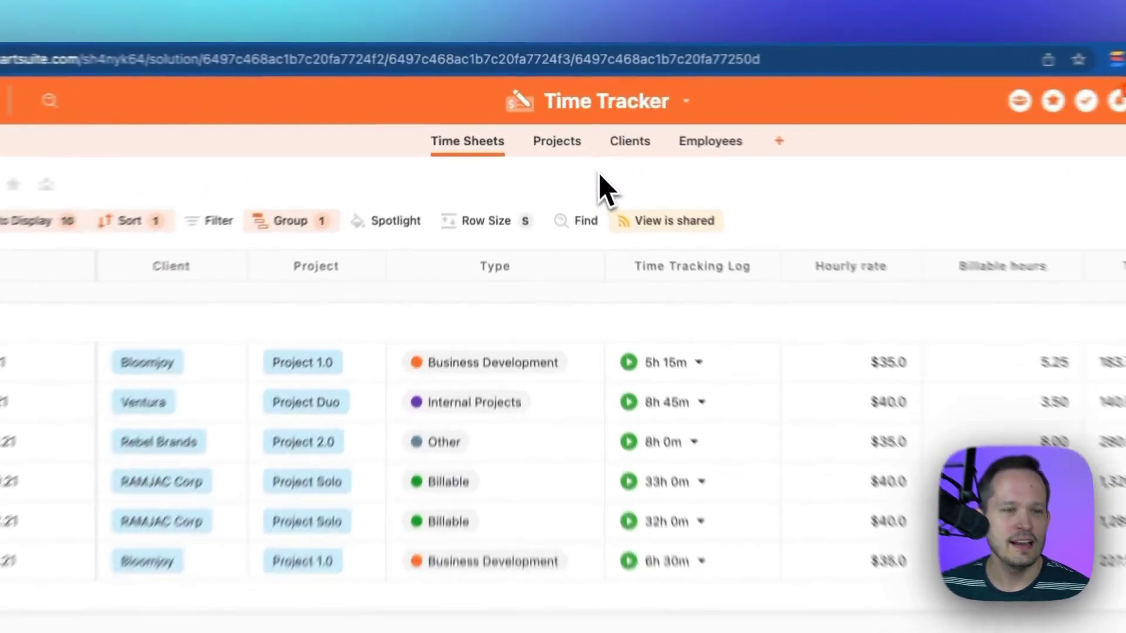
# Step: Inspect Time Sheets cells and view row 1's total tracked time summary, then close it
pyautogui.click(521, 295)
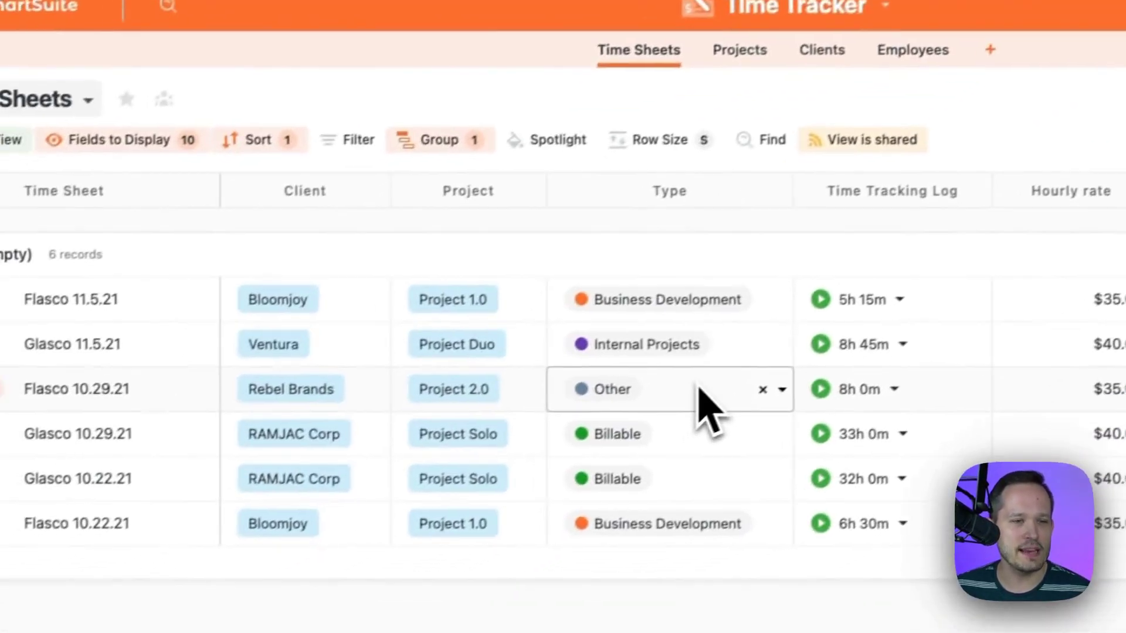
pyautogui.press('Up')
pyautogui.press('Left')
pyautogui.click(312, 334)
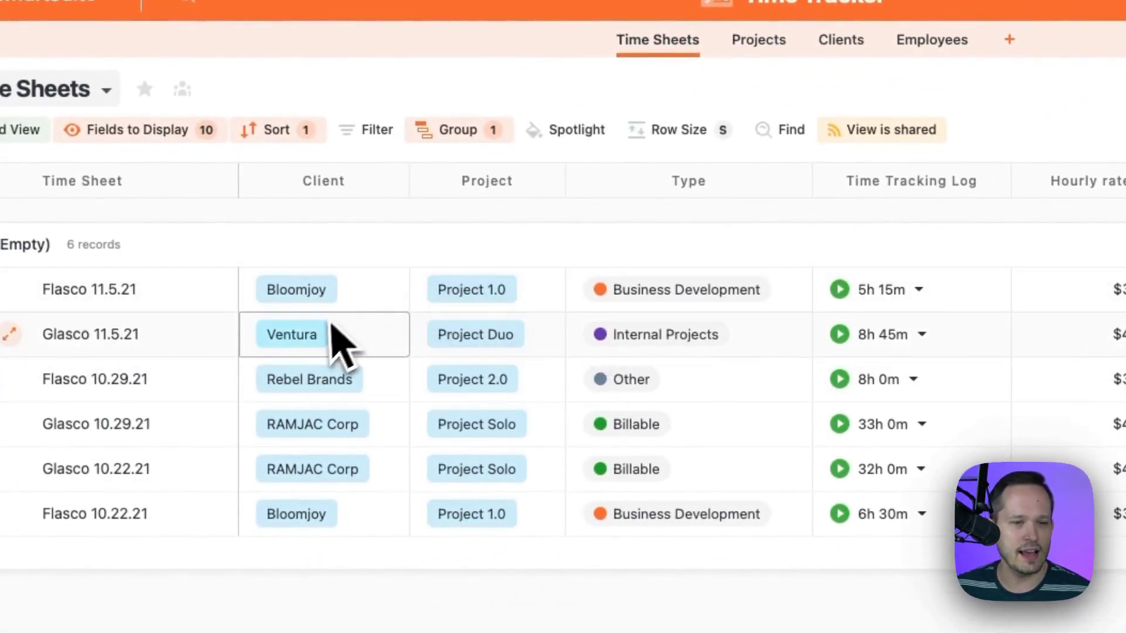
pyautogui.click(453, 296)
pyautogui.click(860, 295)
pyautogui.click(919, 290)
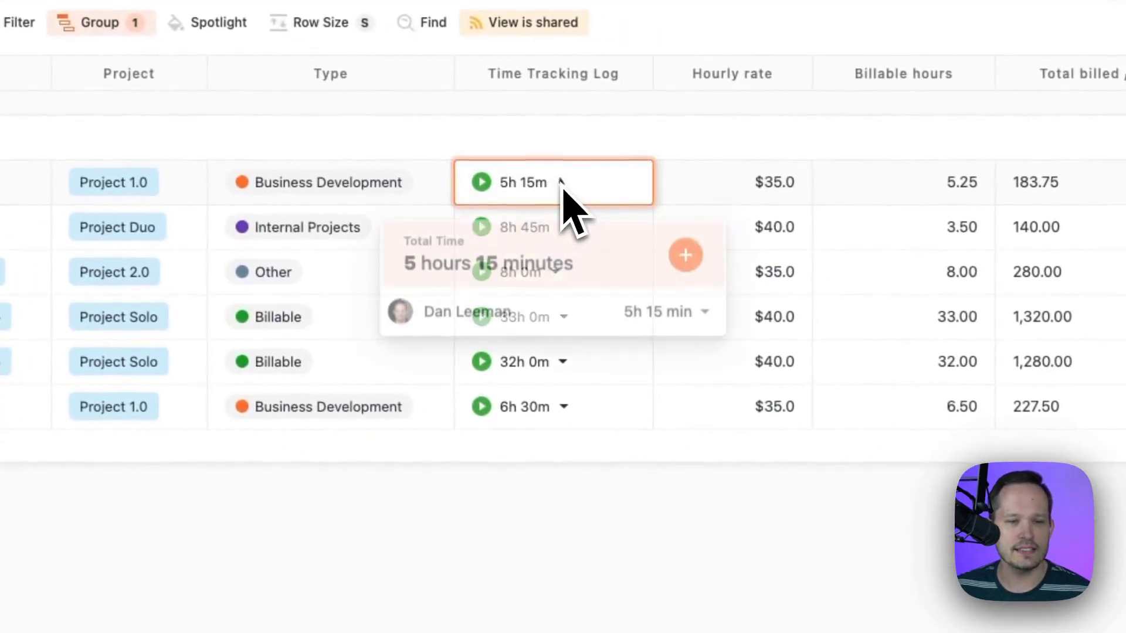
pyautogui.click(611, 470)
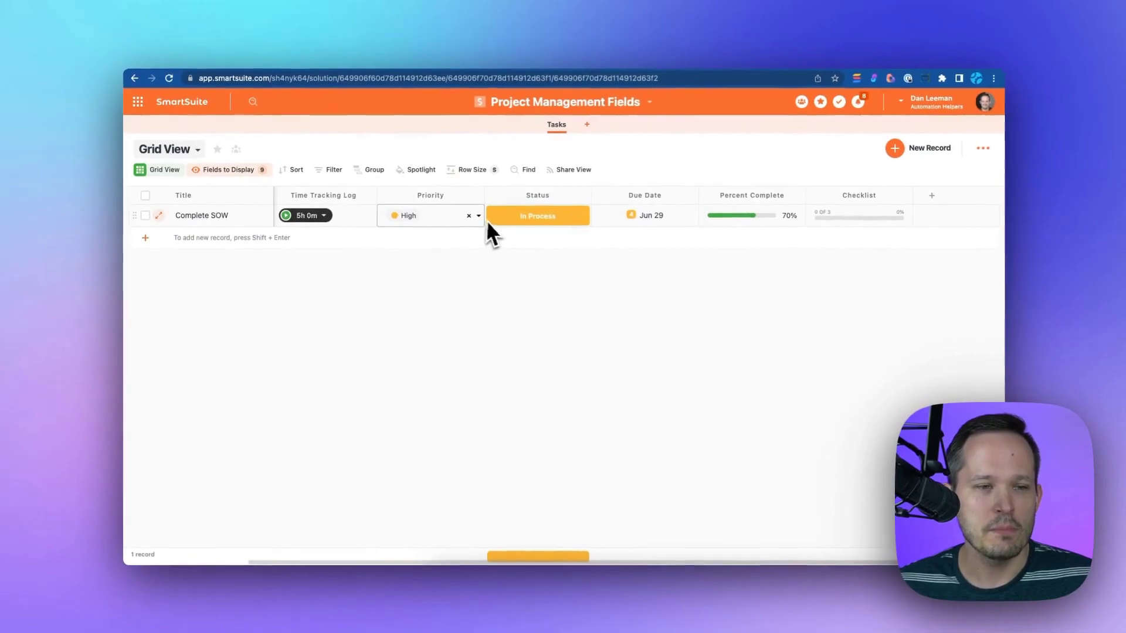
pyautogui.click(740, 286)
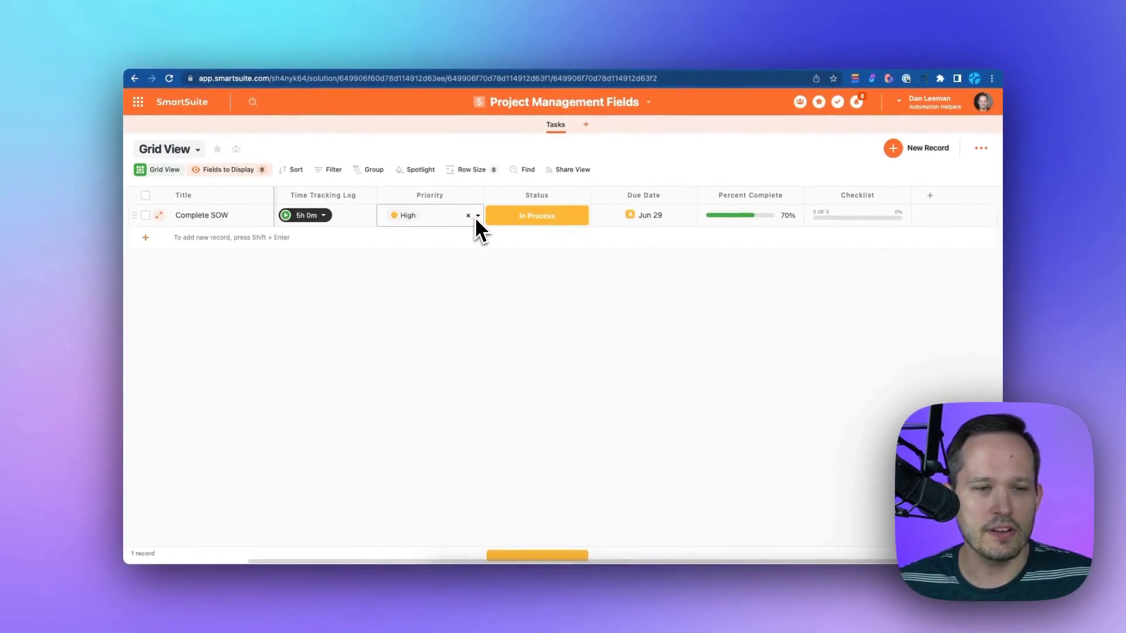
pyautogui.click(523, 217)
pyautogui.click(579, 216)
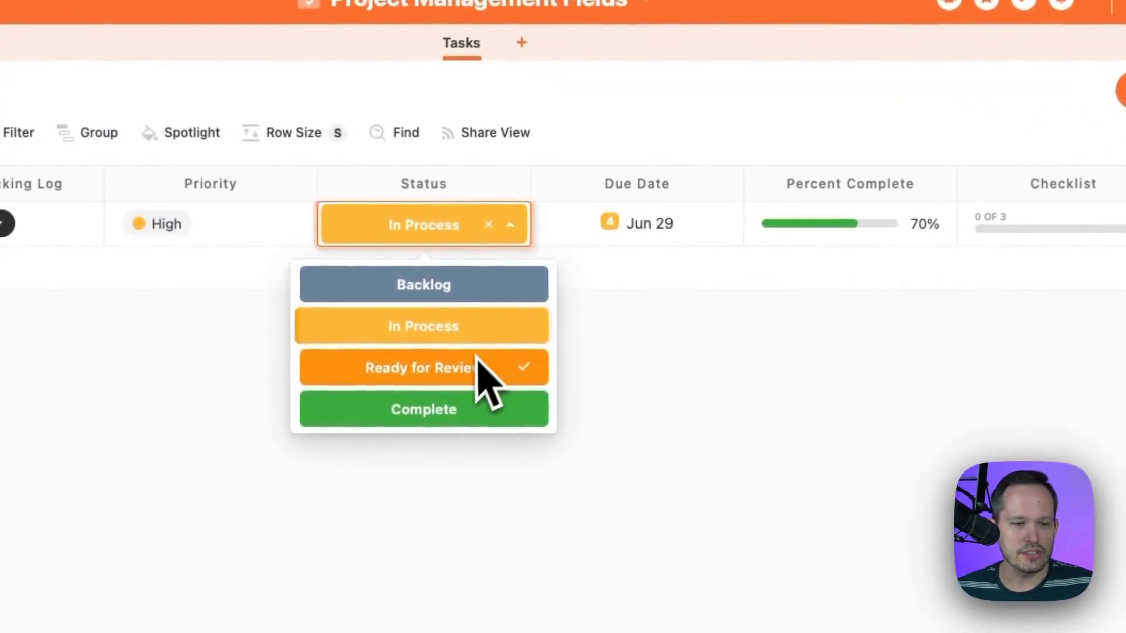
pyautogui.press('Tab')
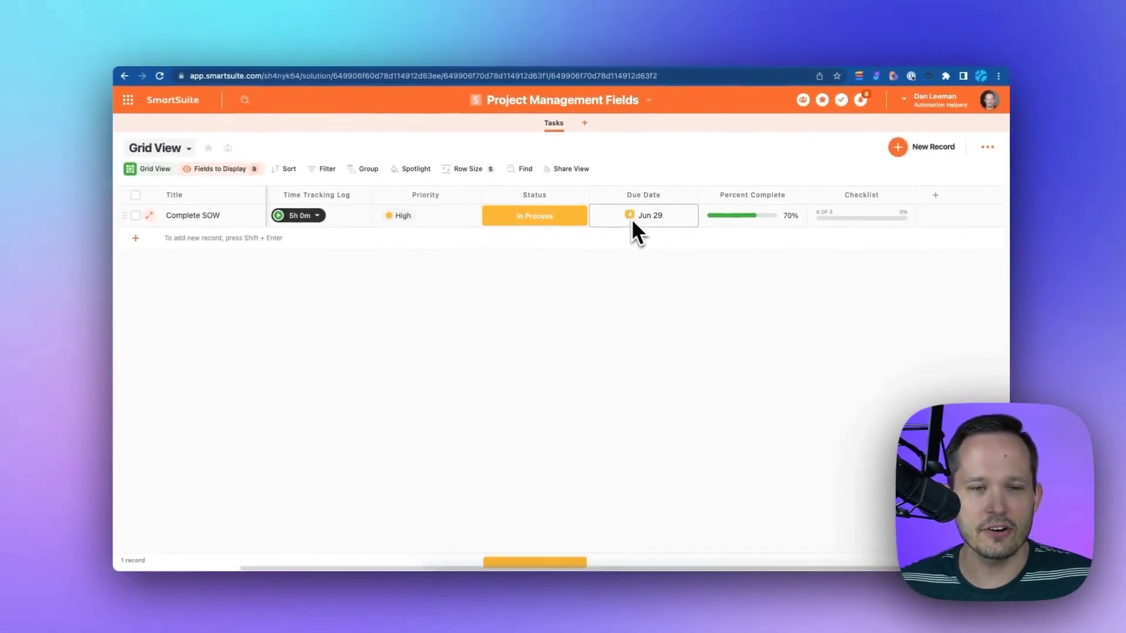
pyautogui.click(700, 219)
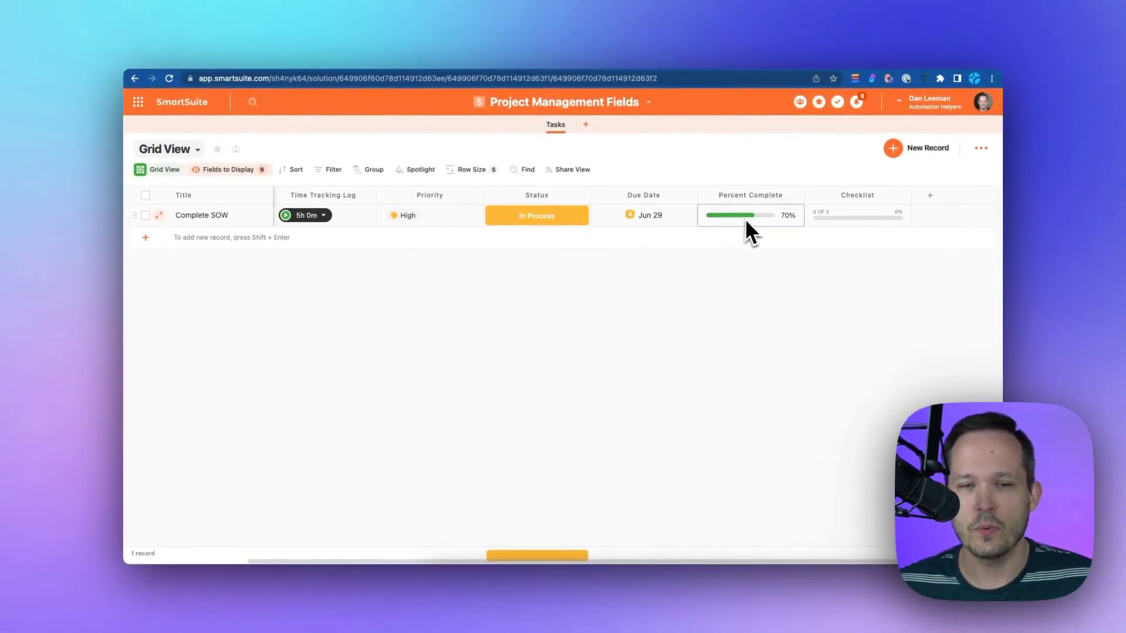
pyautogui.press('Tab')
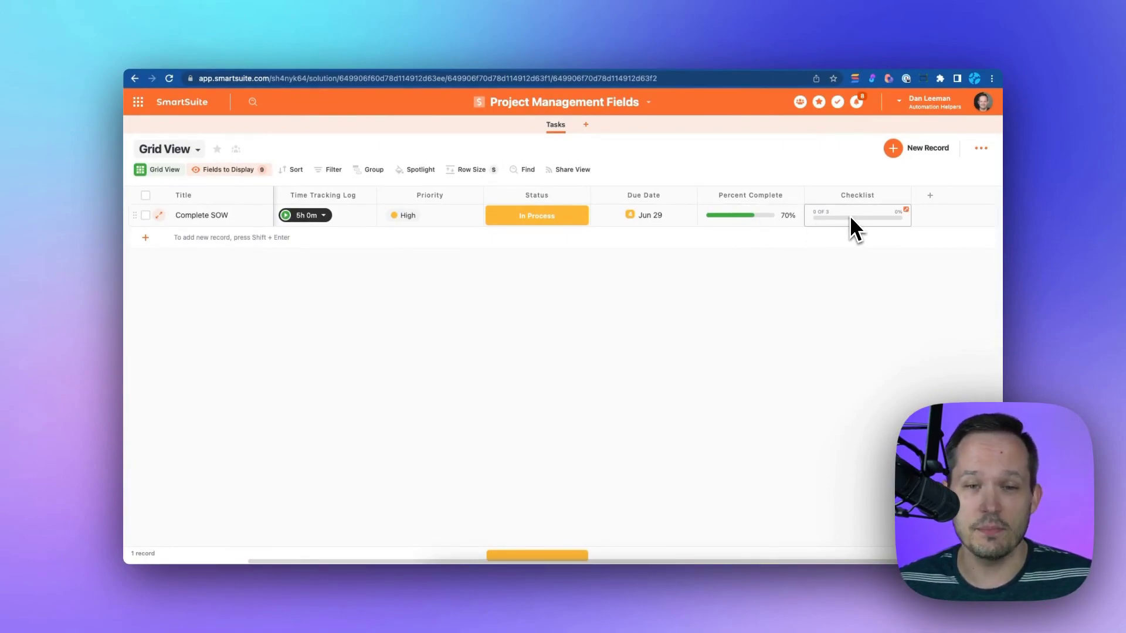
pyautogui.click(907, 211)
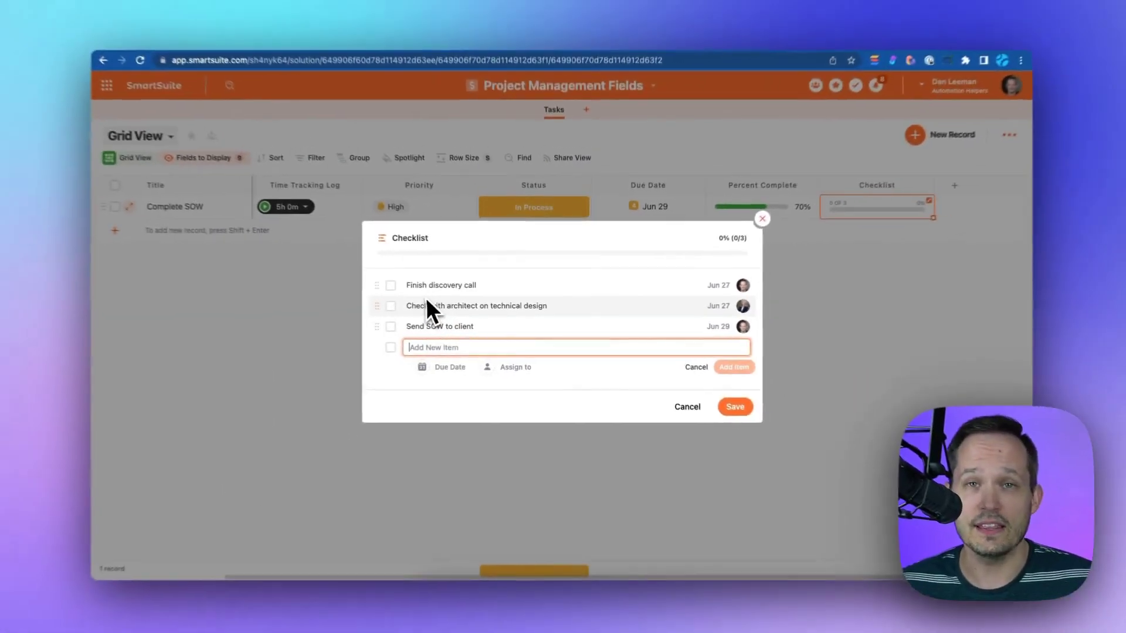
pyautogui.moveTo(742, 288)
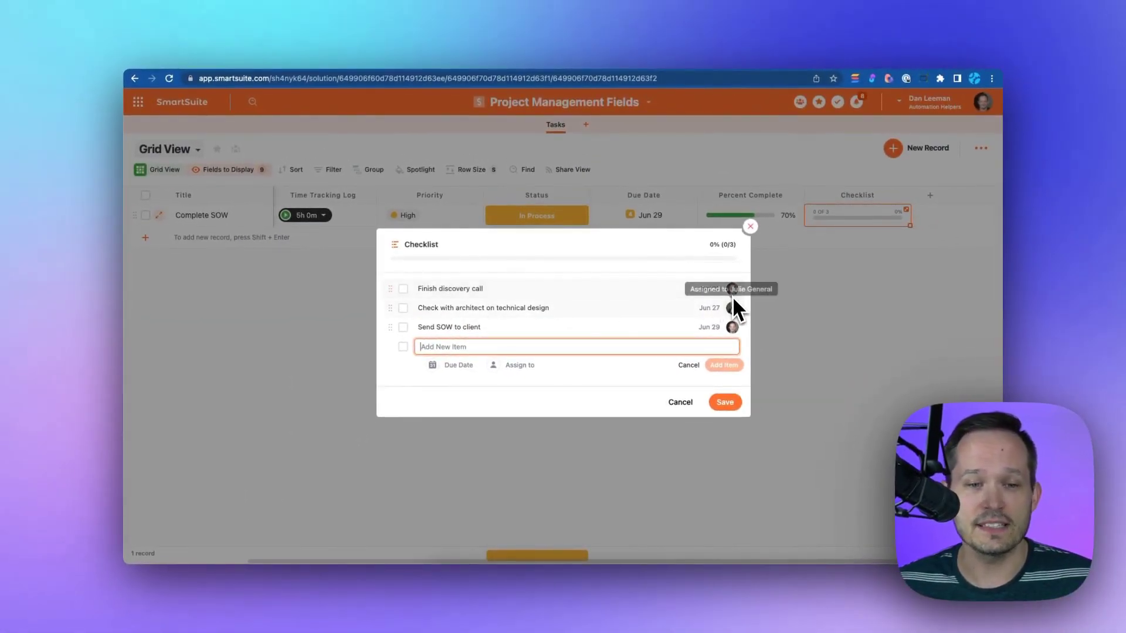
pyautogui.click(750, 226)
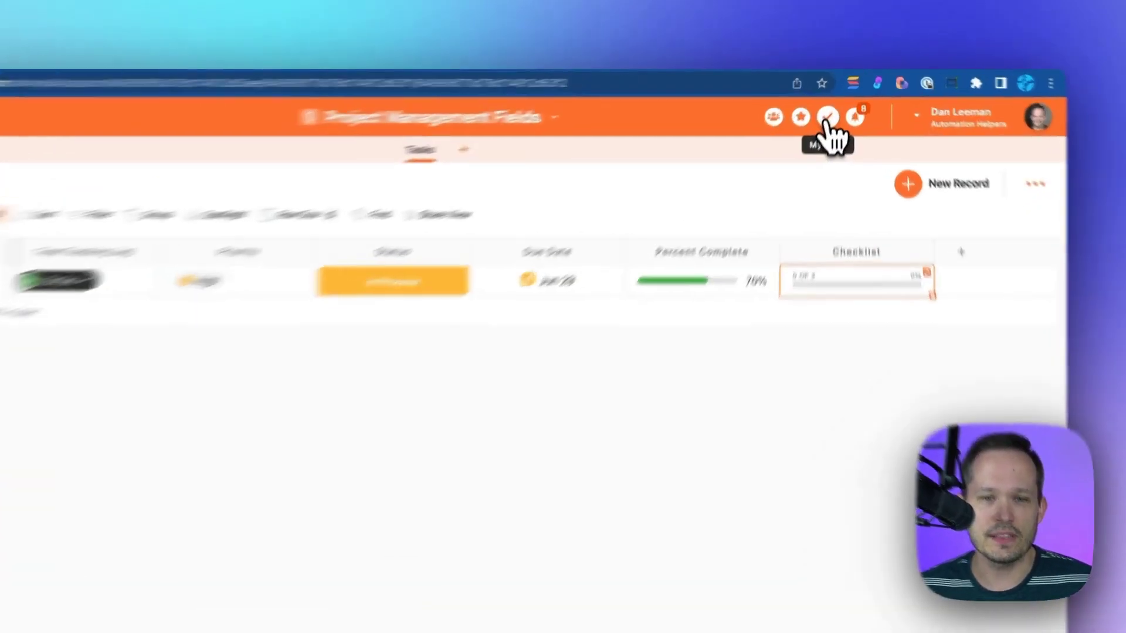
# Step: Open My Work and expand the 25 Overdue assignments
pyautogui.click(837, 102)
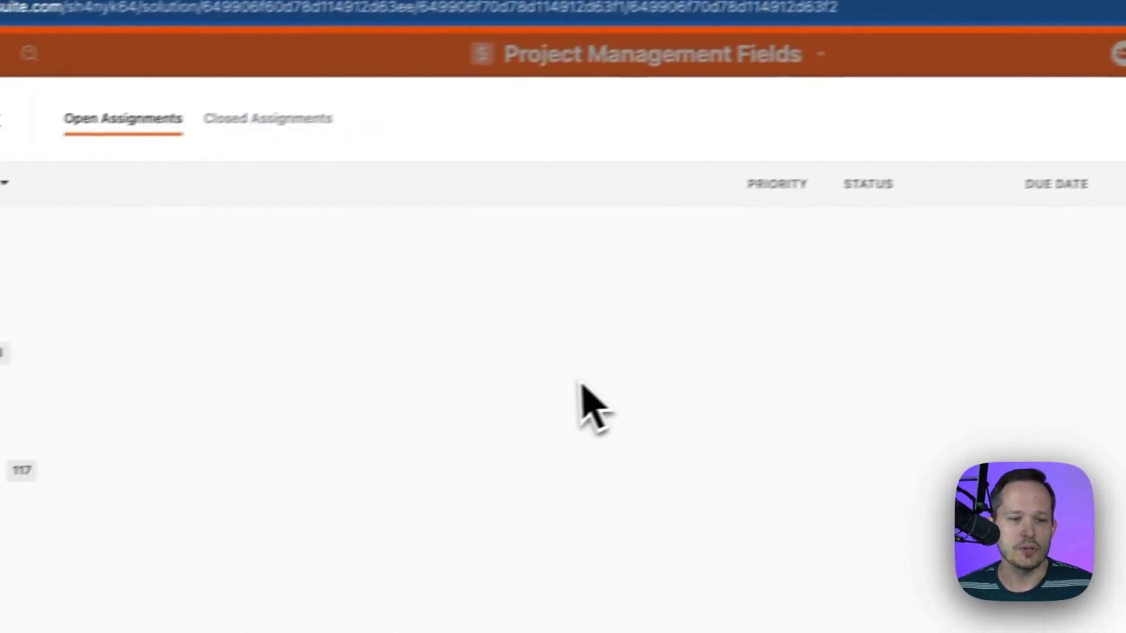
pyautogui.click(149, 224)
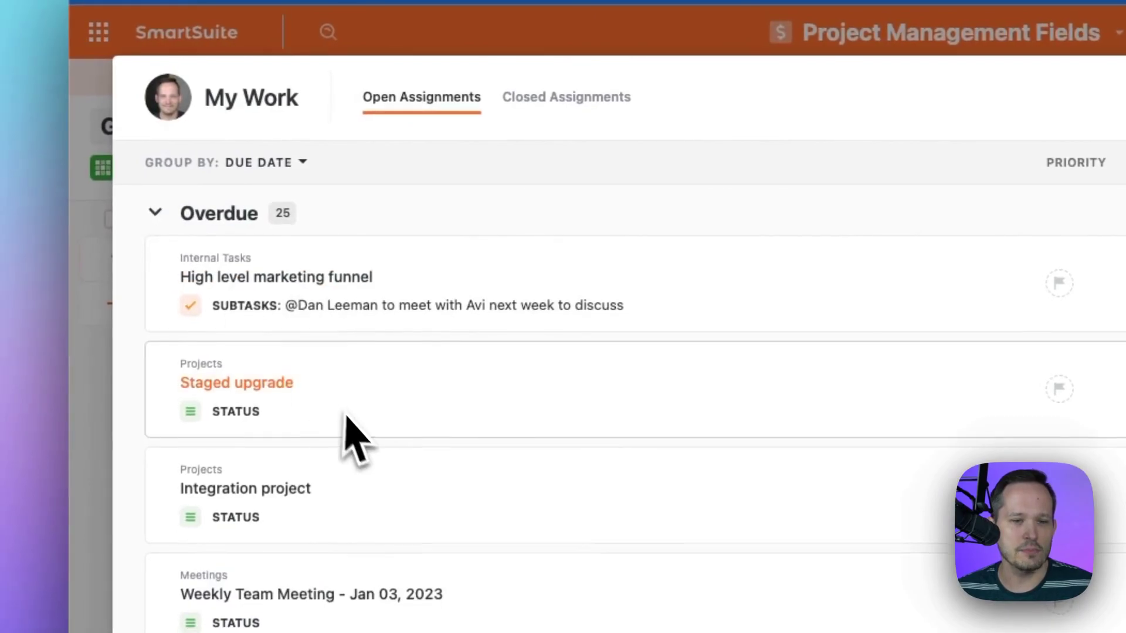
pyautogui.scroll(-5, 352, 434)
pyautogui.scroll(5, 355, 437)
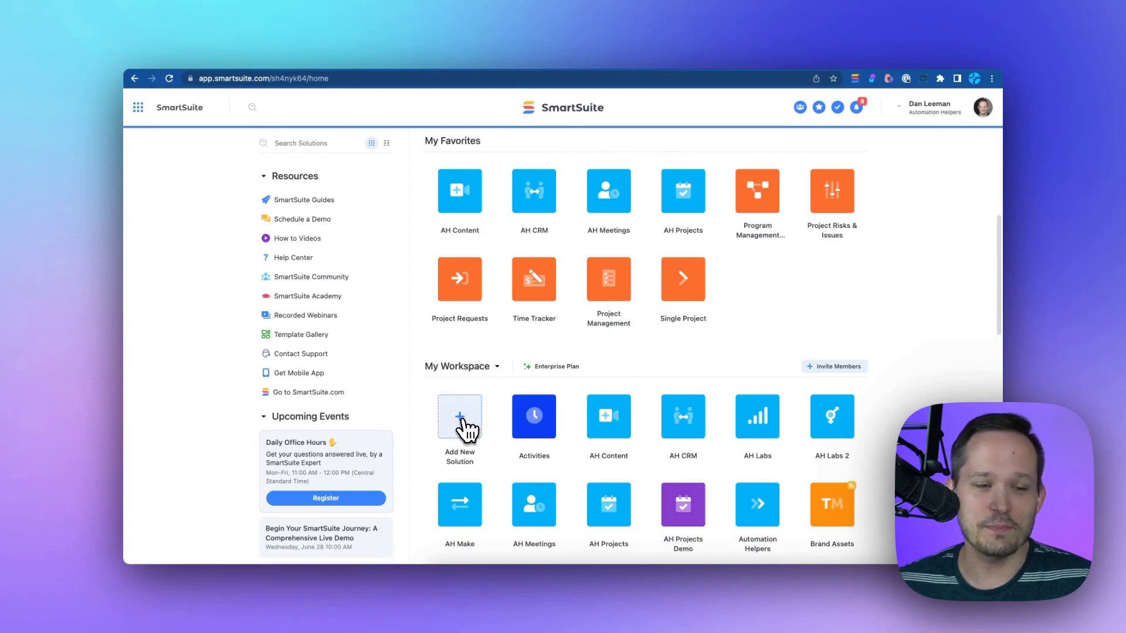
# Step: Start a new solution with a template and view the Project Management category
pyautogui.click(461, 420)
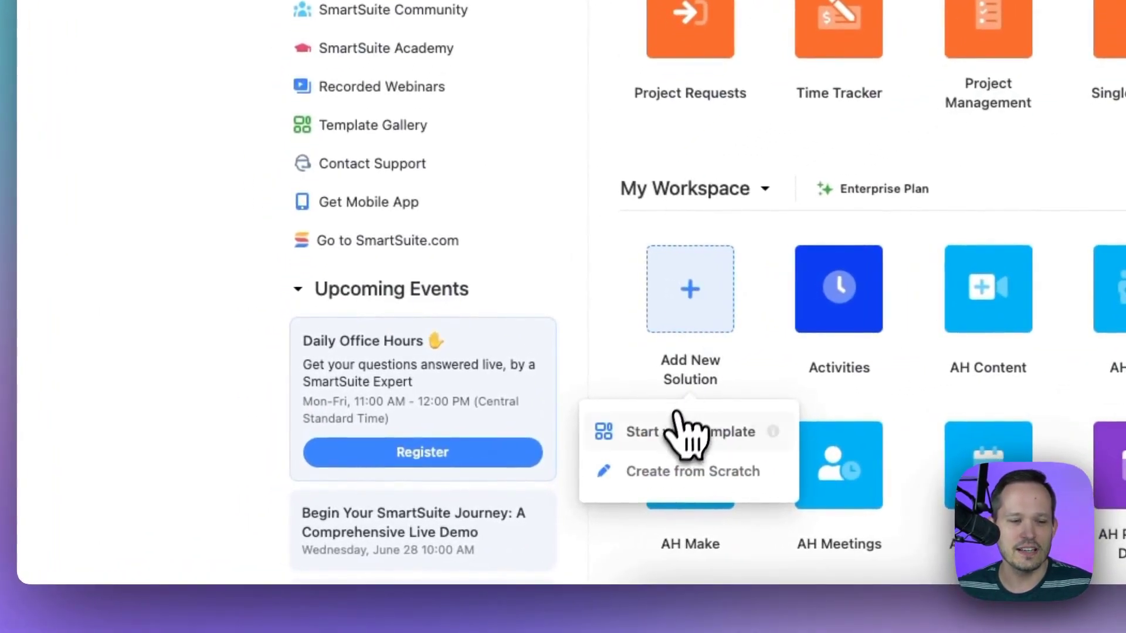
pyautogui.click(680, 427)
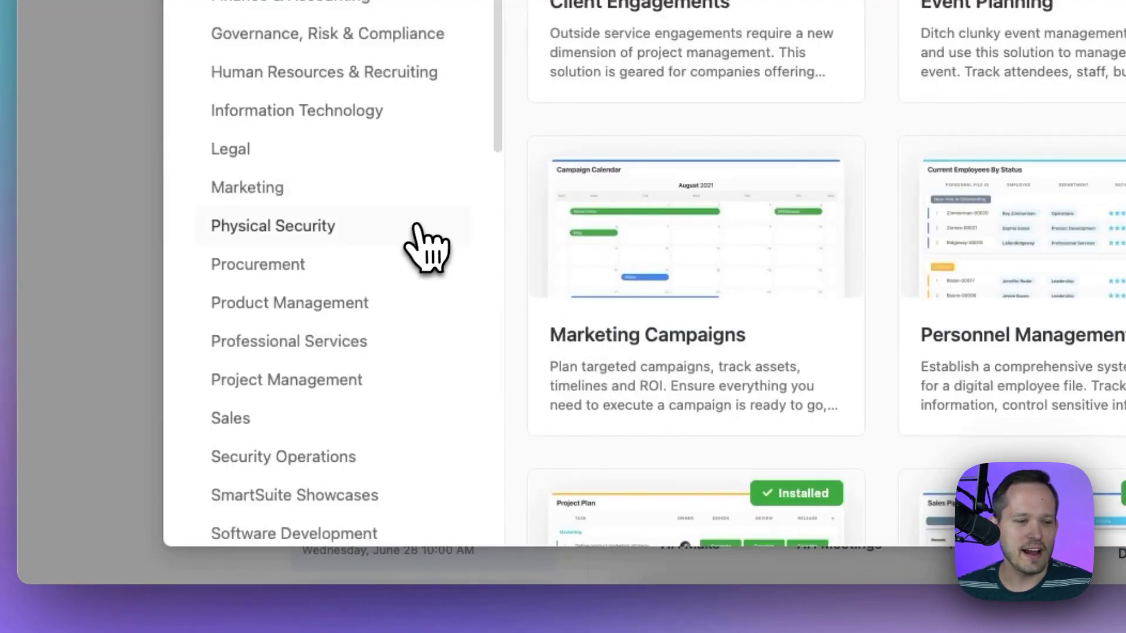
pyautogui.scroll(-3, 427, 246)
pyautogui.click(352, 292)
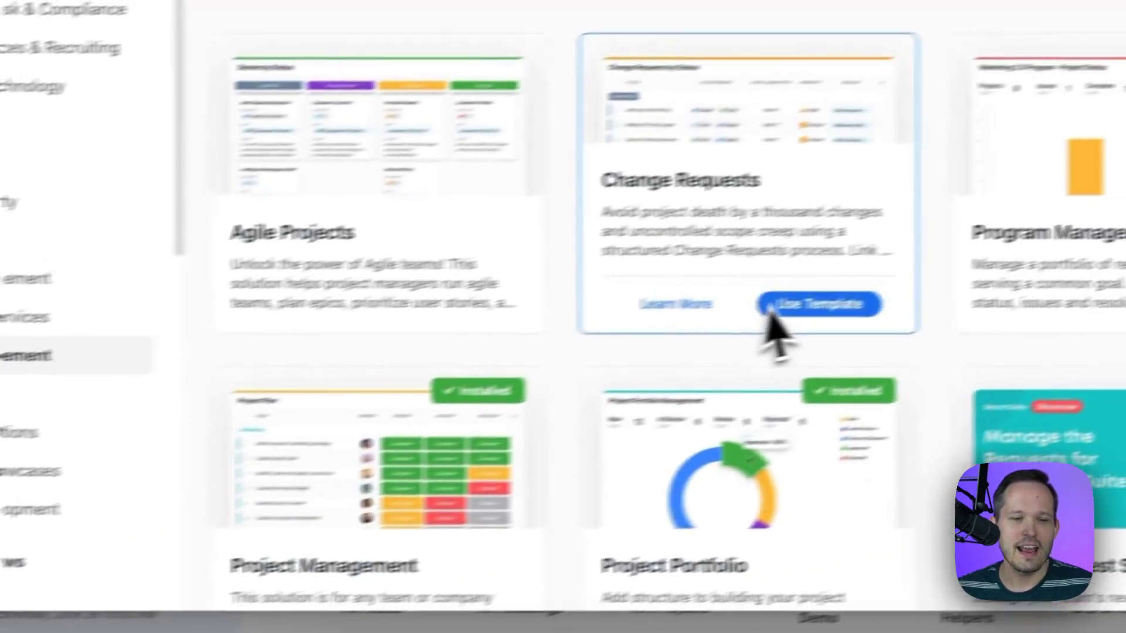
pyautogui.scroll(-4, 770, 317)
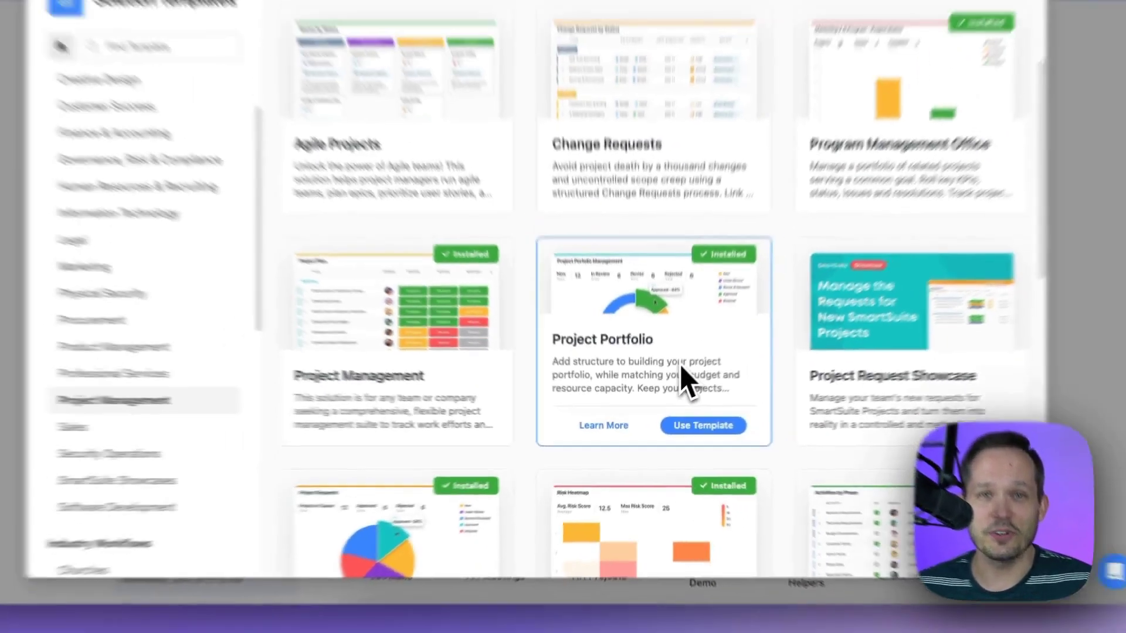